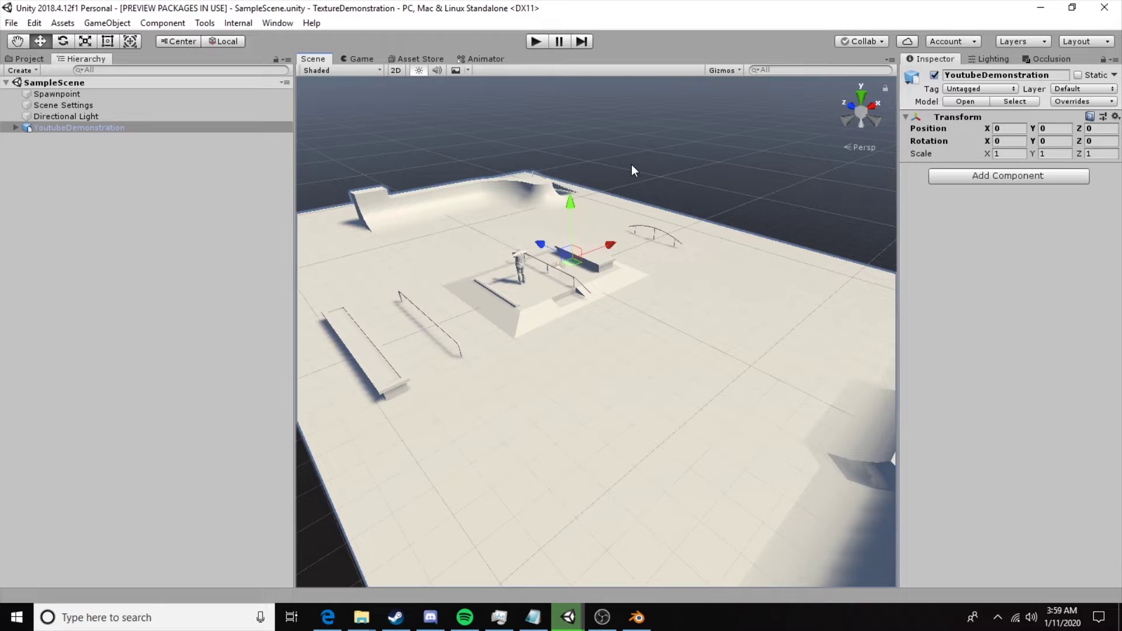
- Examine the skatepark scene from several angles, including the BattleShip rail and the raised platform with the skater
click(634, 170)
alt+drag(704, 291, 556, 331)
middle_drag(556, 332, 571, 331)
alt+drag(587, 294, 608, 247)
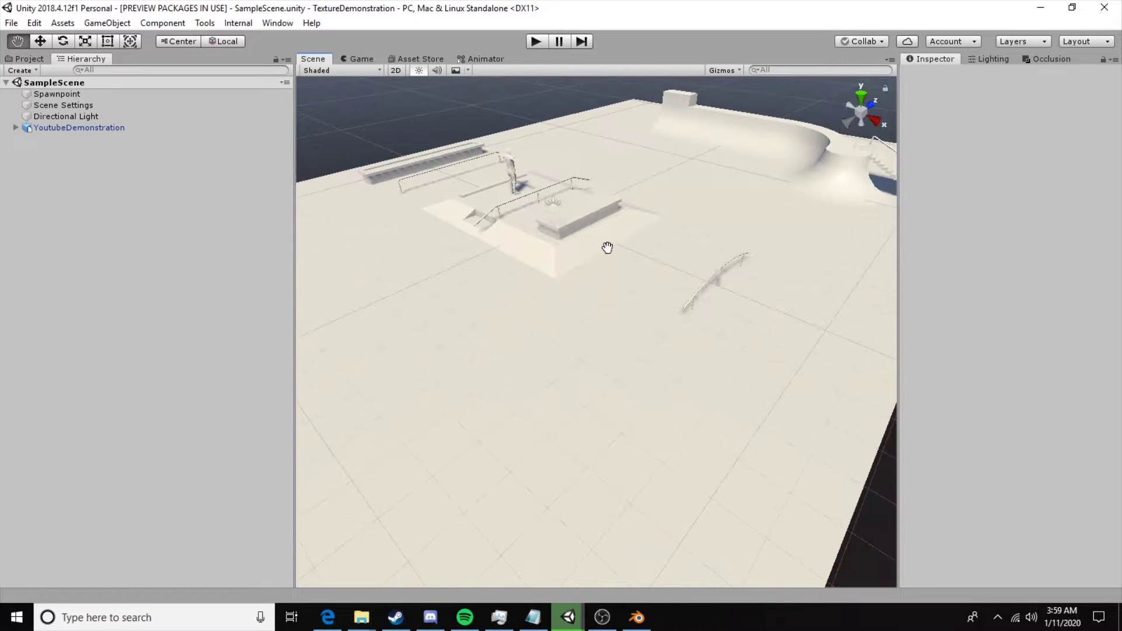
middle_drag(607, 247, 608, 360)
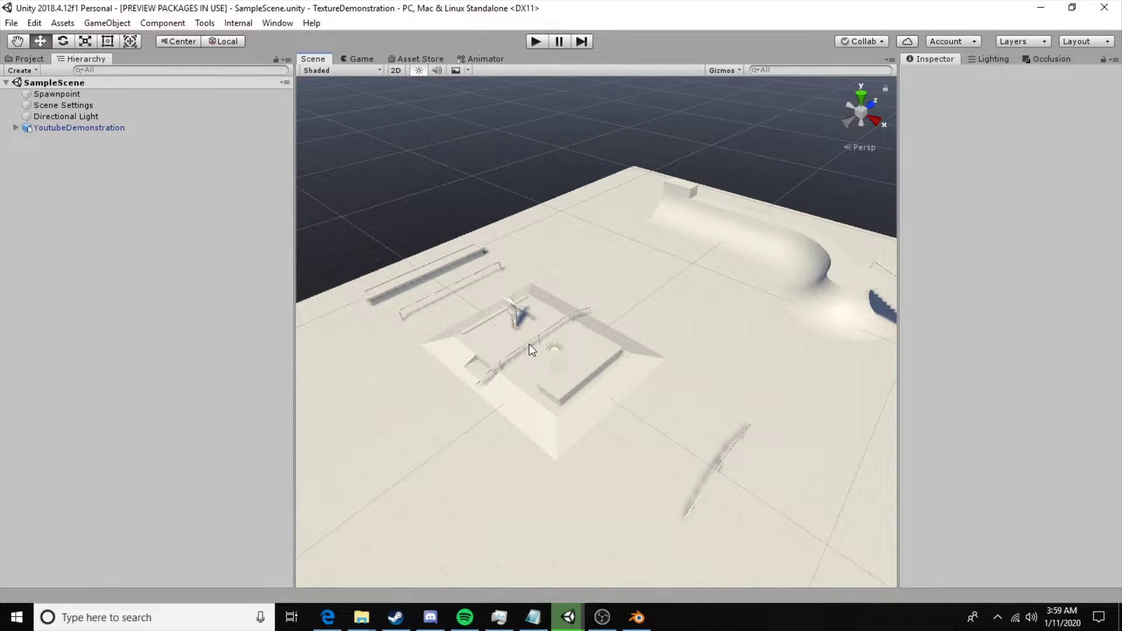
middle_drag(525, 344, 568, 344)
scroll(570, 344, up, 10)
alt+drag(574, 343, 628, 343)
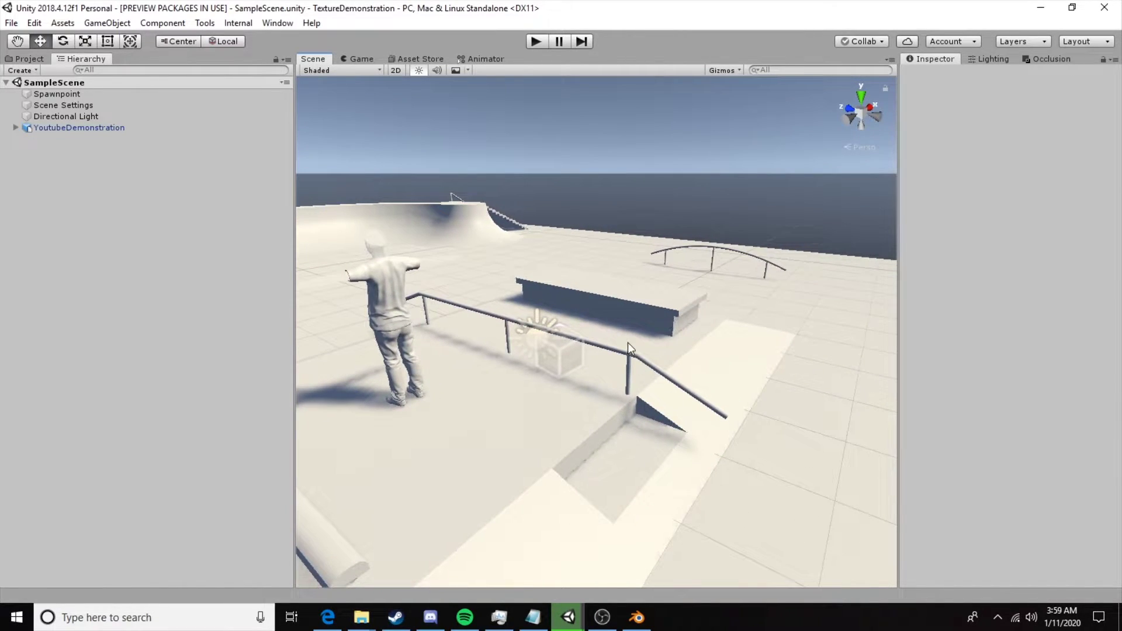
click(610, 355)
key(f)
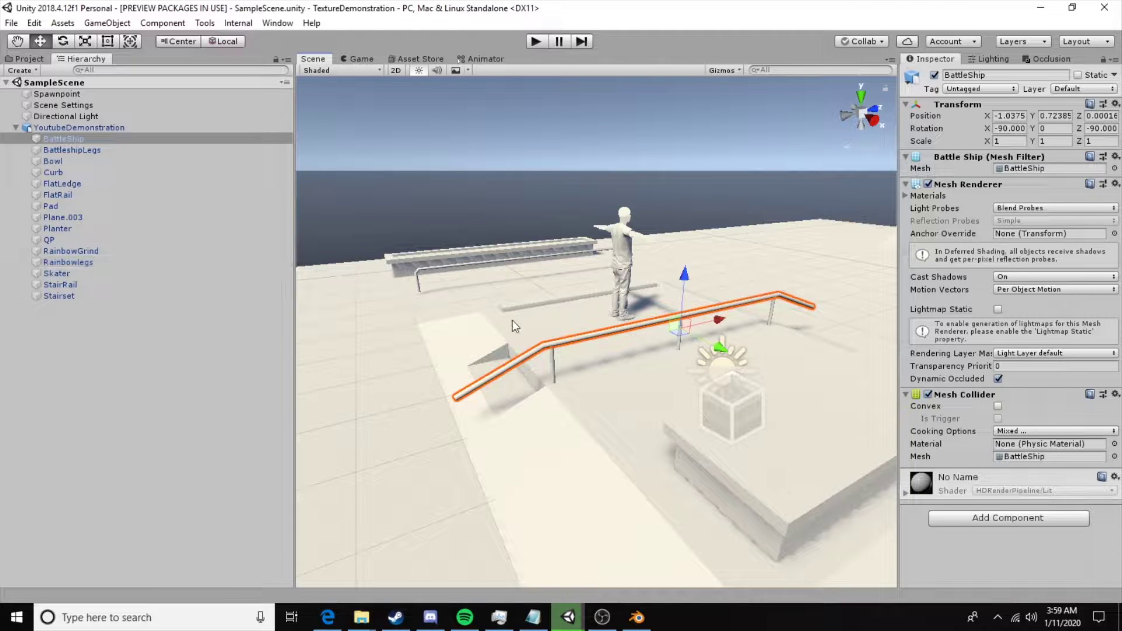
alt+drag(493, 318, 690, 374)
right_drag(690, 375, 706, 370)
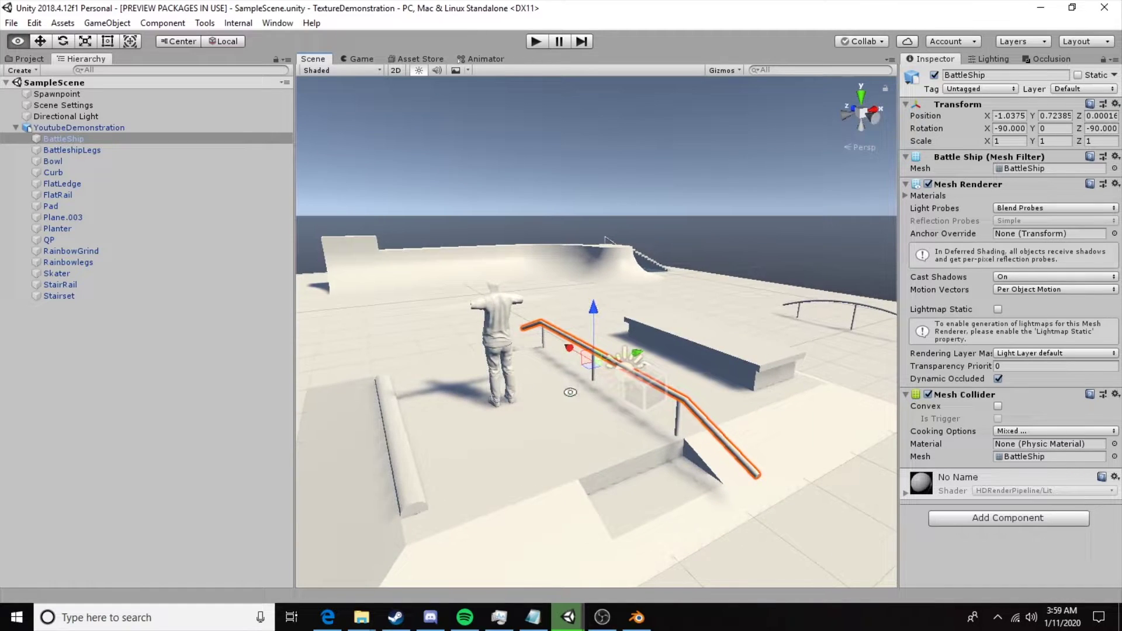
right_drag(571, 393, 569, 396)
key(a)
click(614, 422)
alt+drag(804, 341, 566, 422)
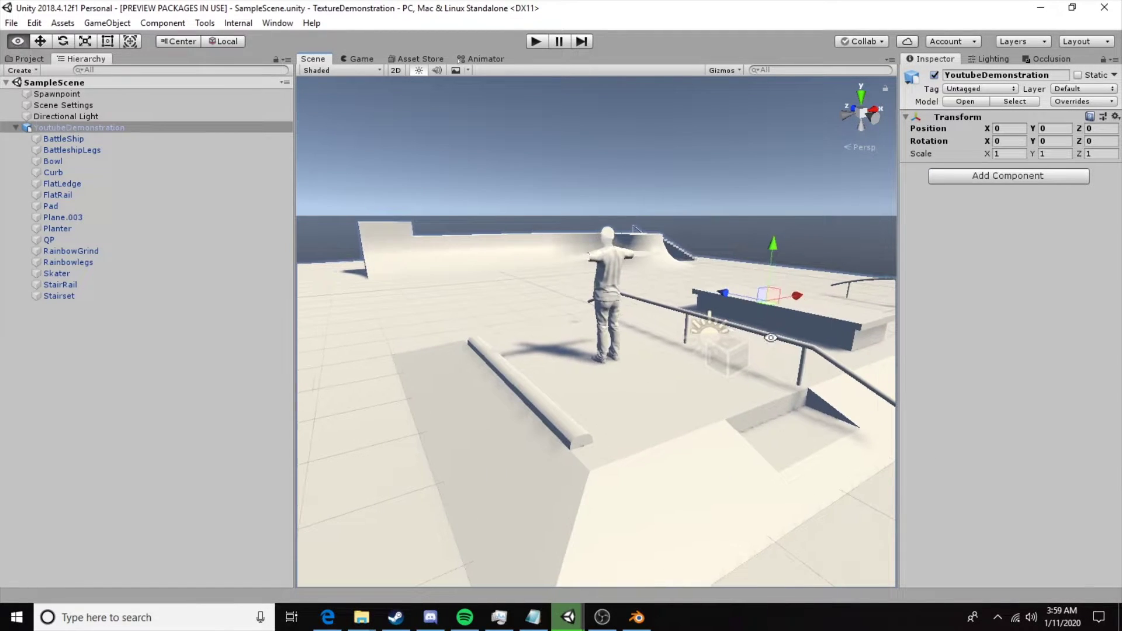
- Inspect the curb on the platform and define User Layer 12 as Grindable in the project's layers
click(565, 422)
key(f)
alt+drag(616, 337, 532, 318)
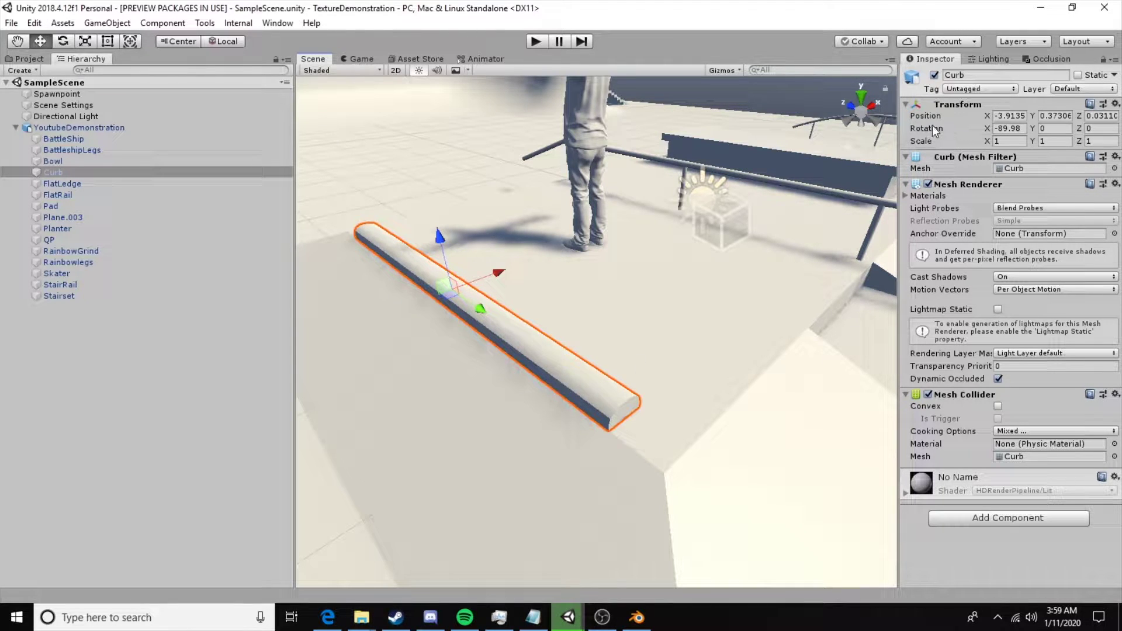
alt+drag(605, 345, 468, 294)
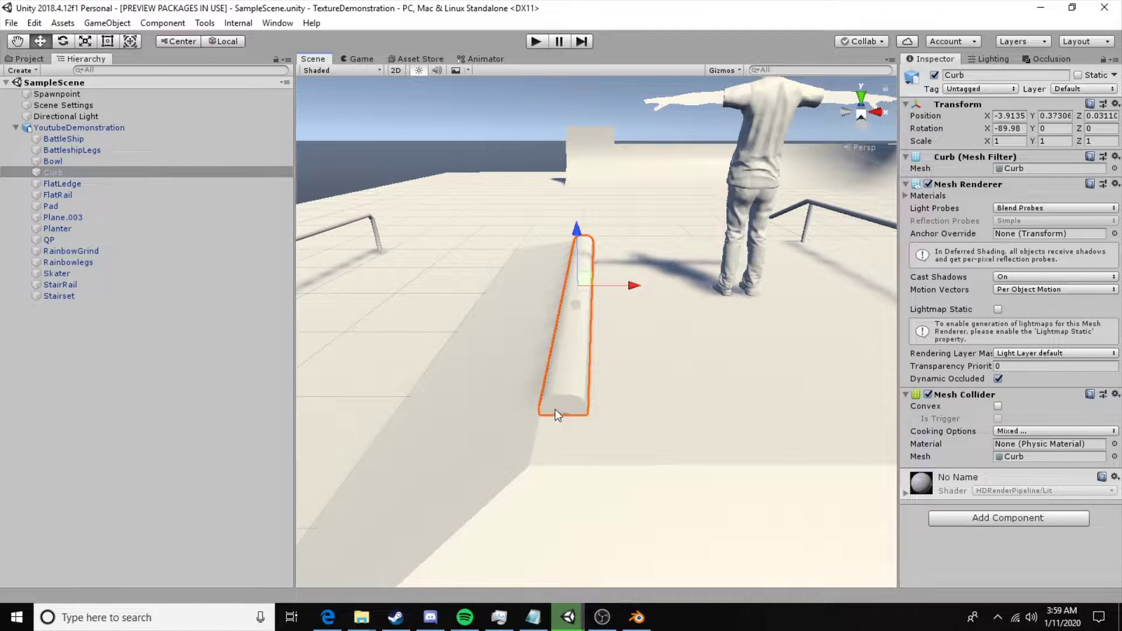
click(1070, 88)
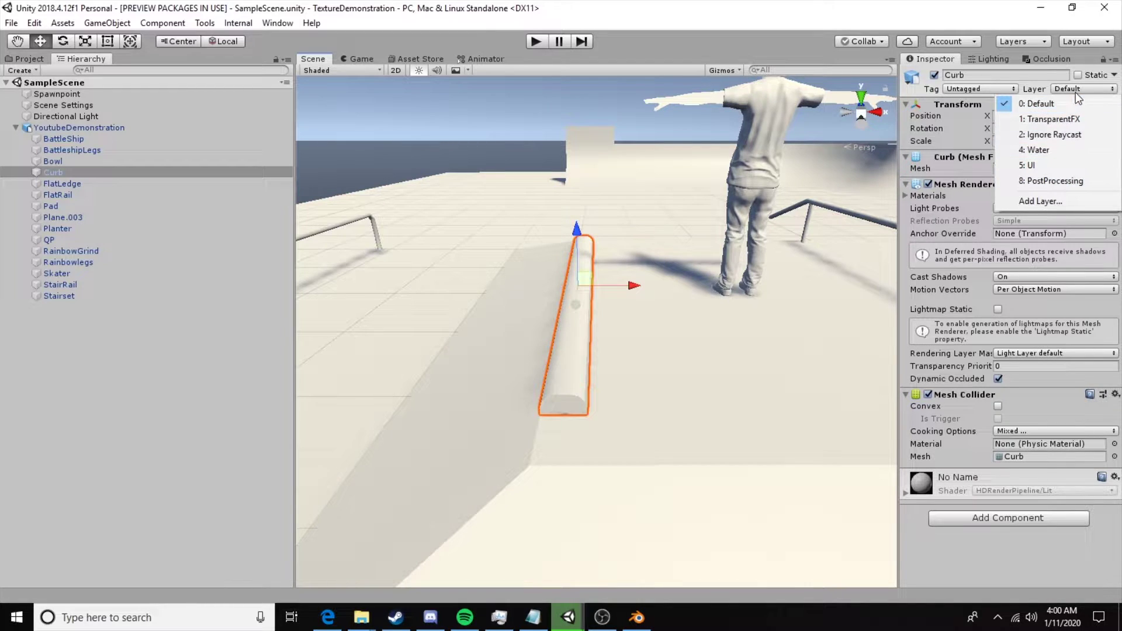
click(1043, 201)
click(997, 298)
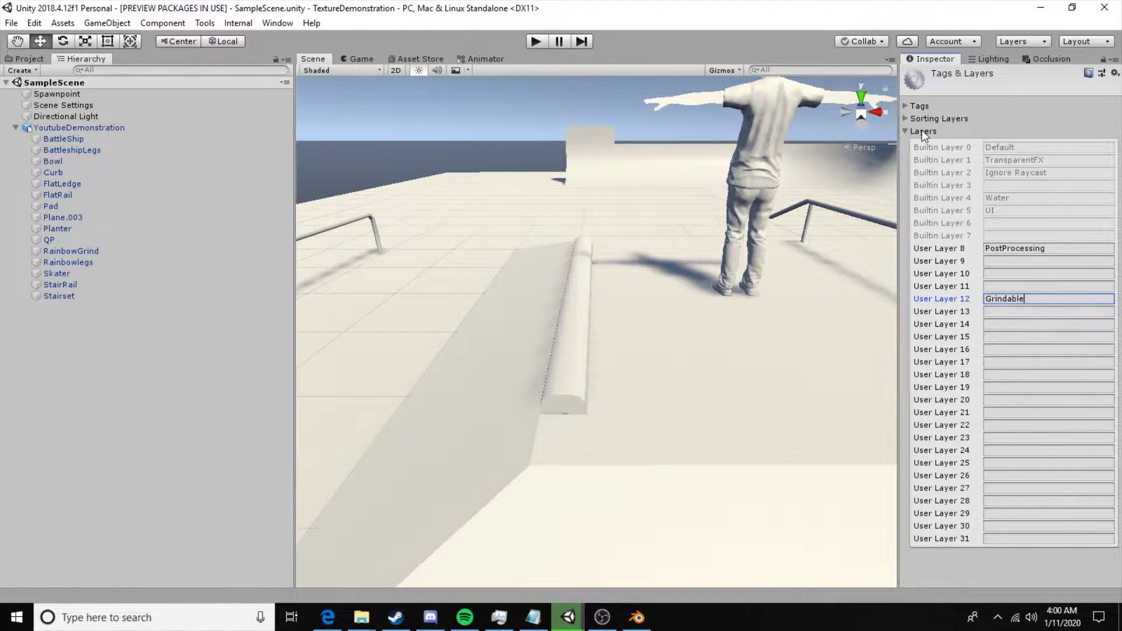
- Assign the Curb object to the Grindable layer
click(61, 174)
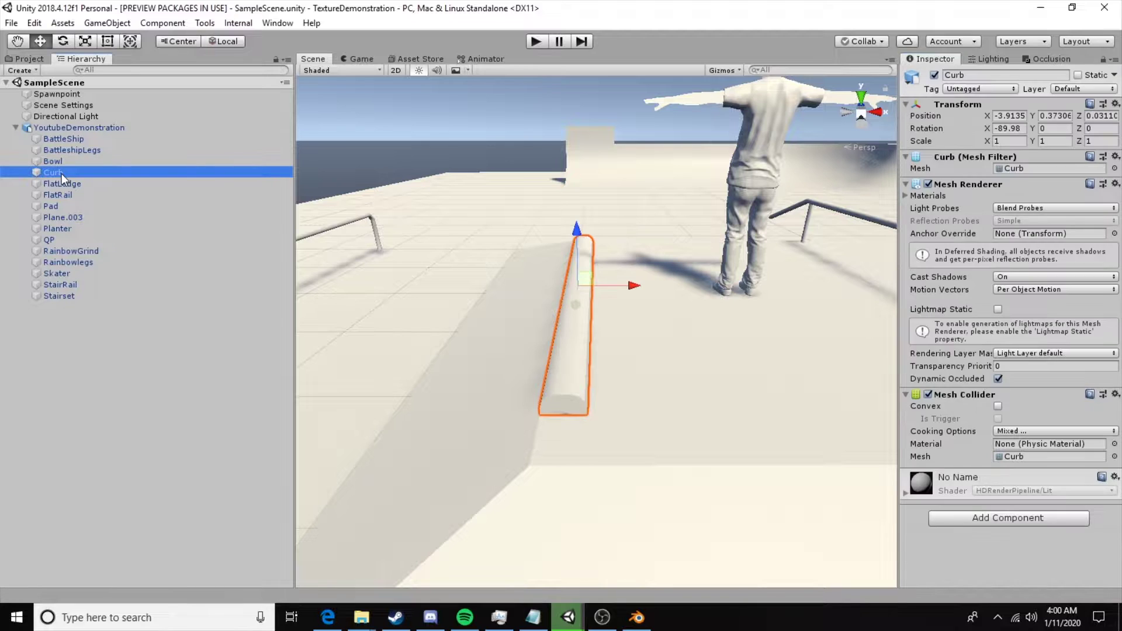
click(1064, 88)
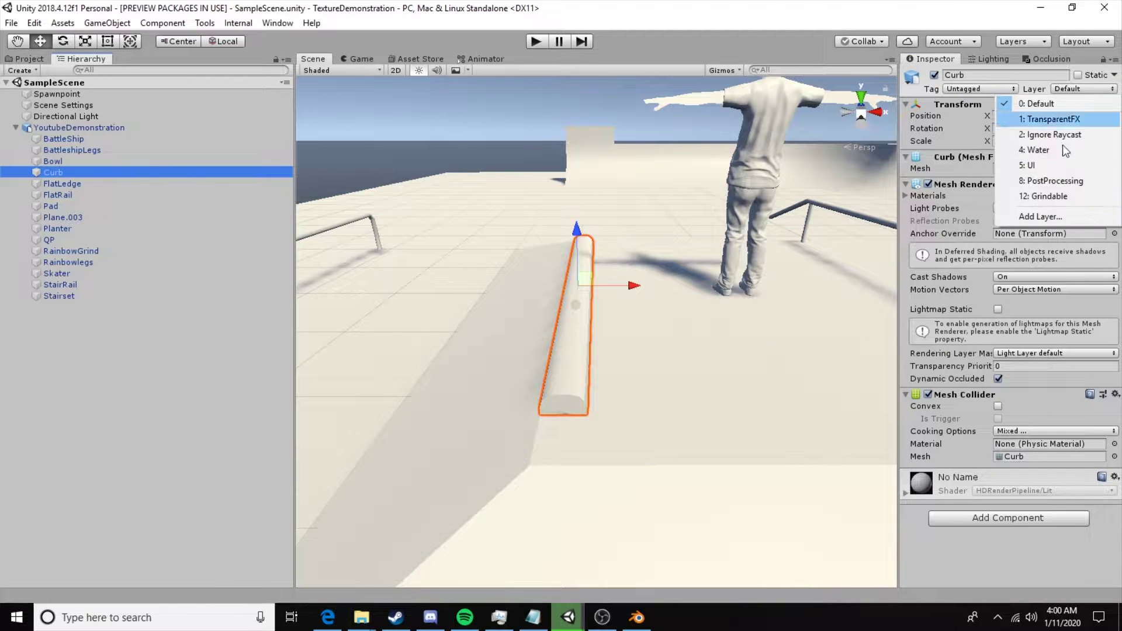
click(1046, 197)
alt+drag(549, 367, 641, 432)
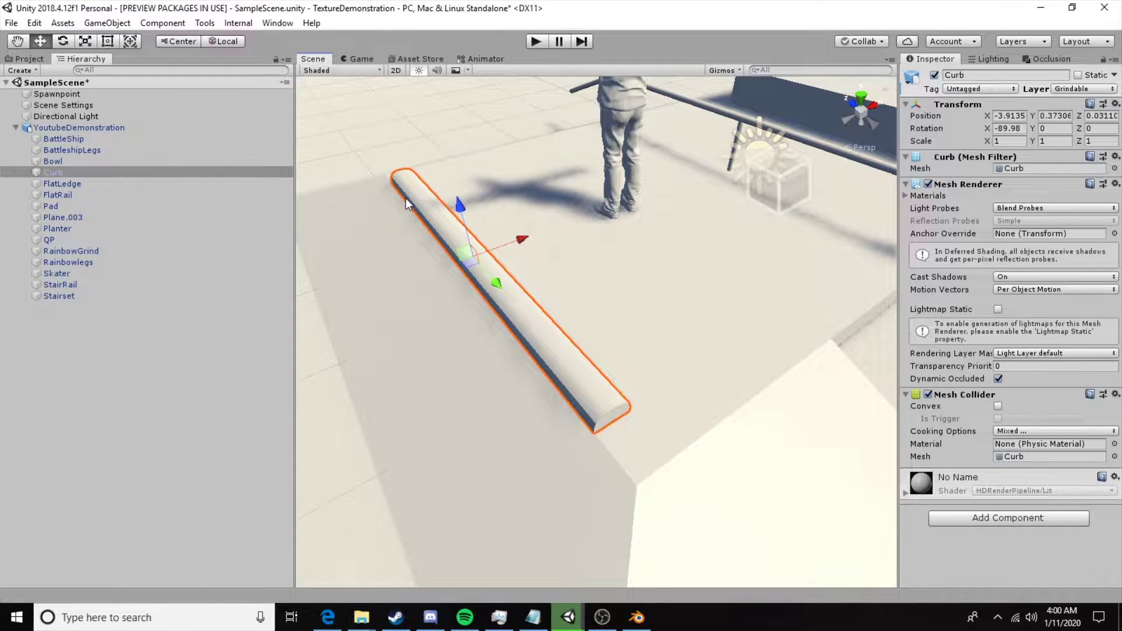
alt+drag(546, 371, 606, 268)
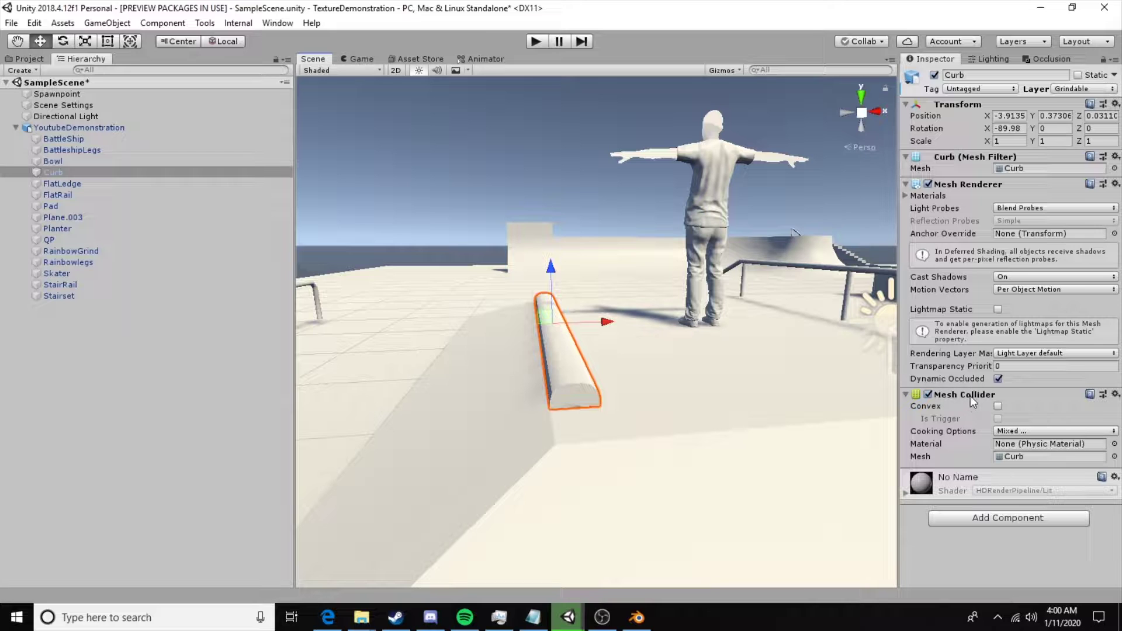
alt+drag(579, 365, 672, 332)
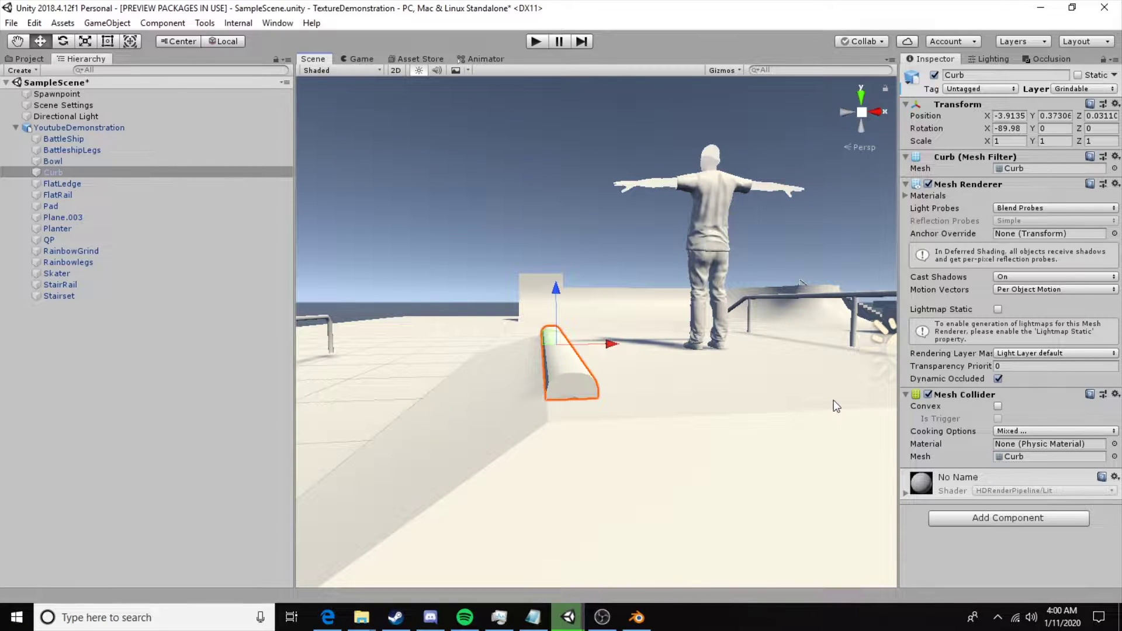
alt+drag(692, 379, 814, 446)
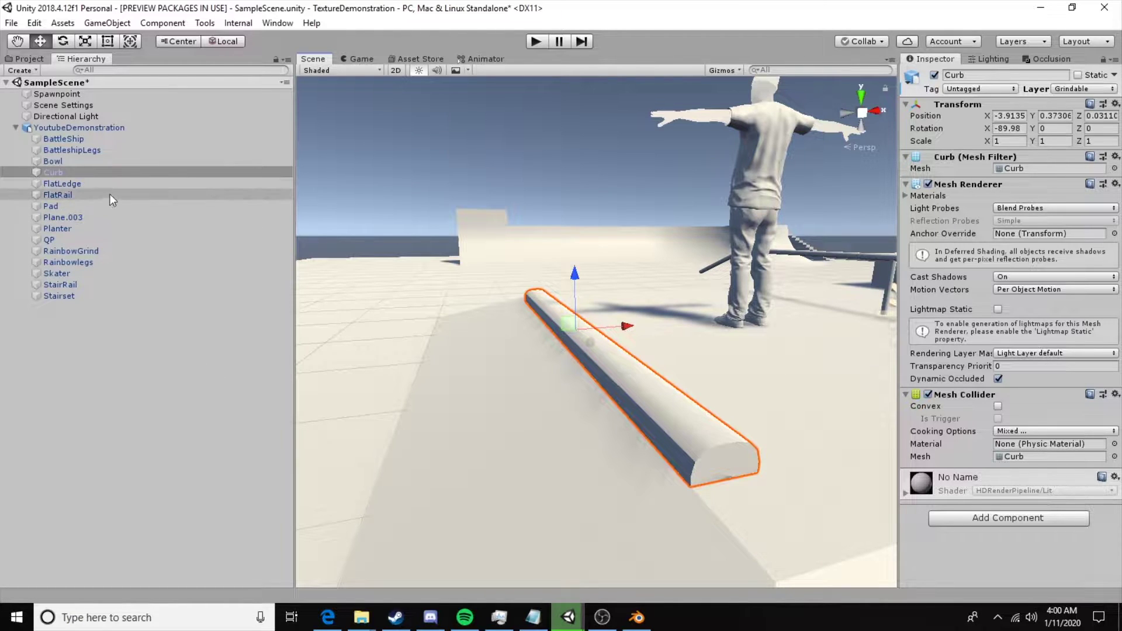
- Create an empty object at the root of the scene and name it Grinds
click(80, 173)
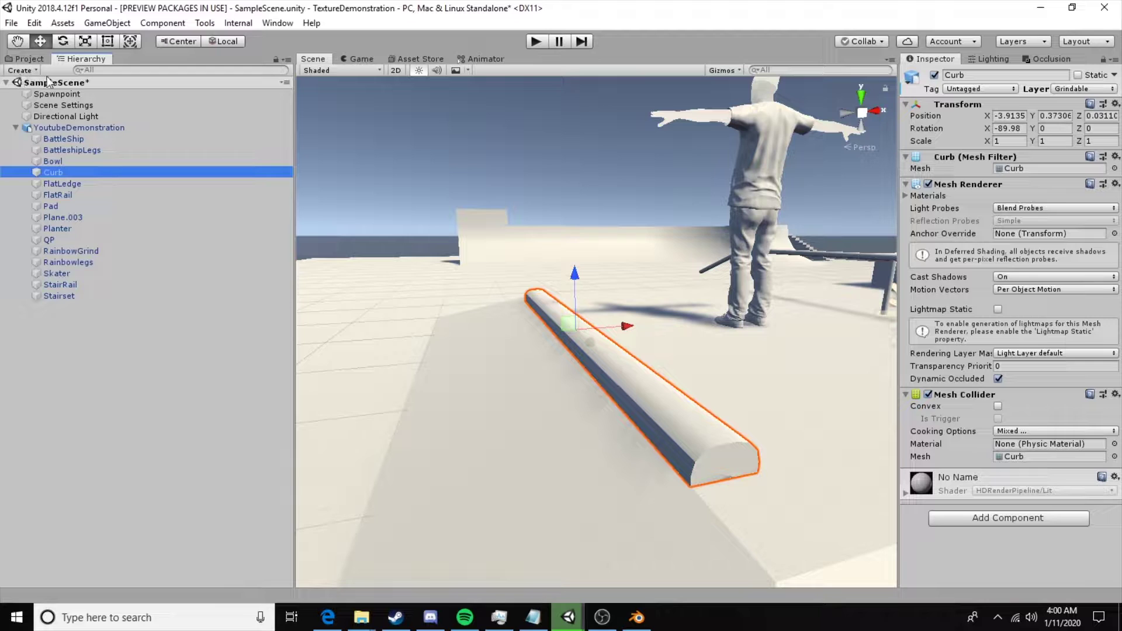
right_click(93, 406)
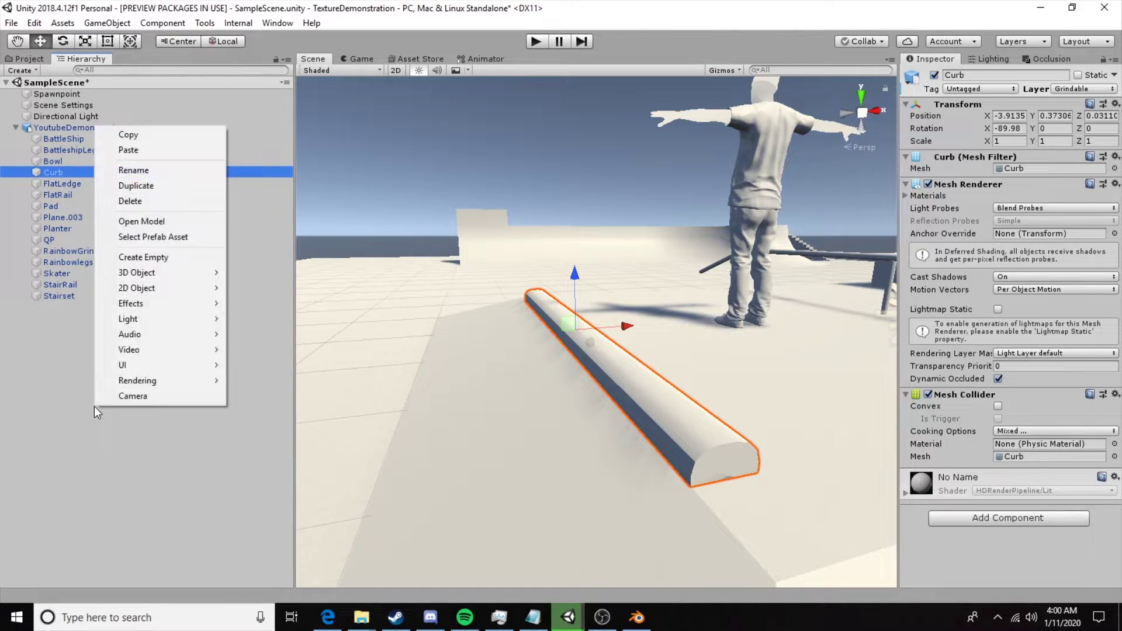
click(167, 261)
click(978, 74)
text(Grinds)
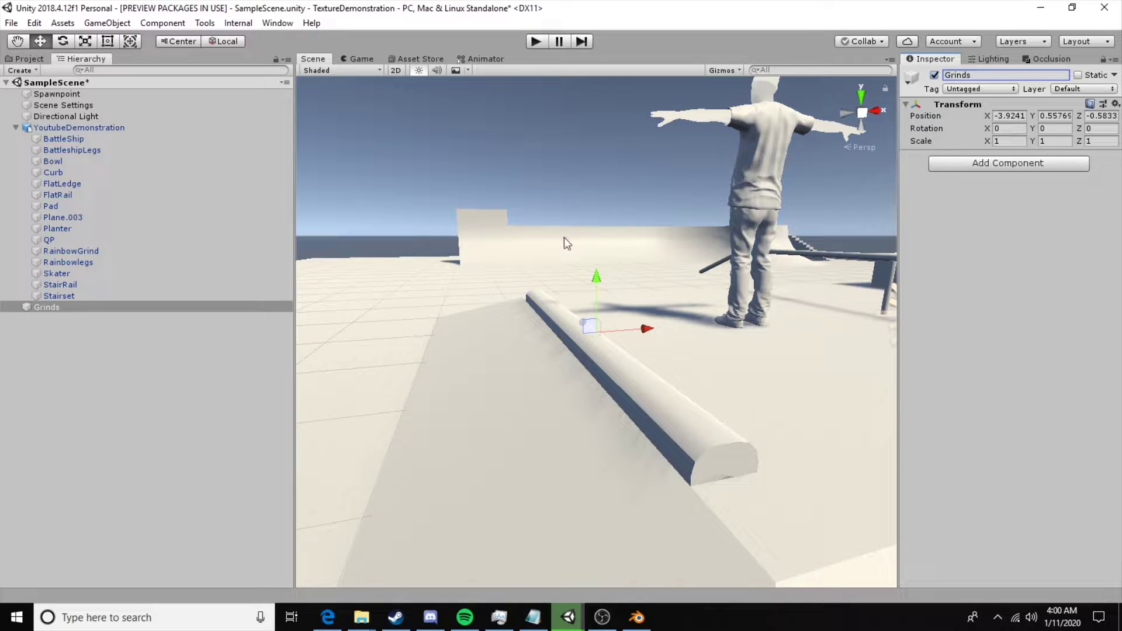
- Create an empty child object under Grinds and name it GrindSpline
click(59, 307)
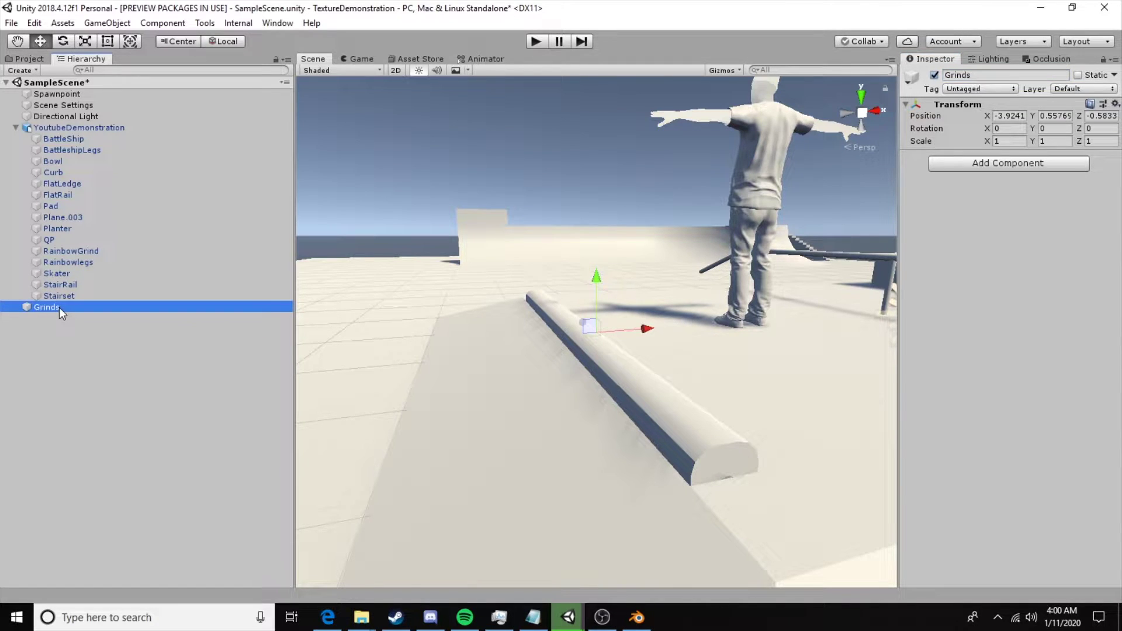
right_click(58, 308)
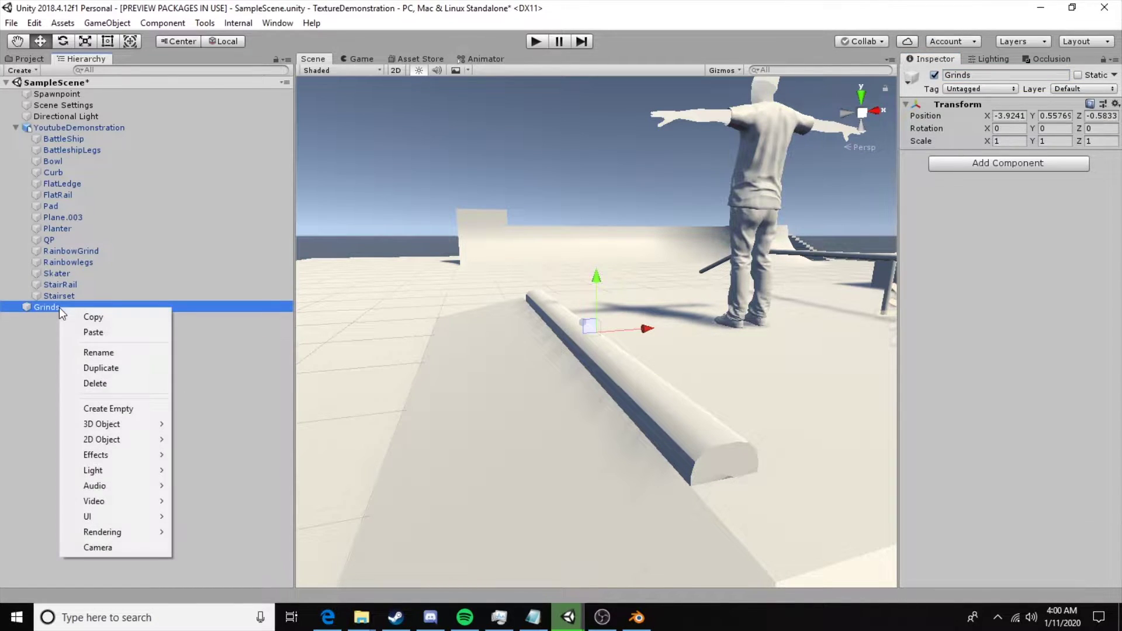
click(128, 409)
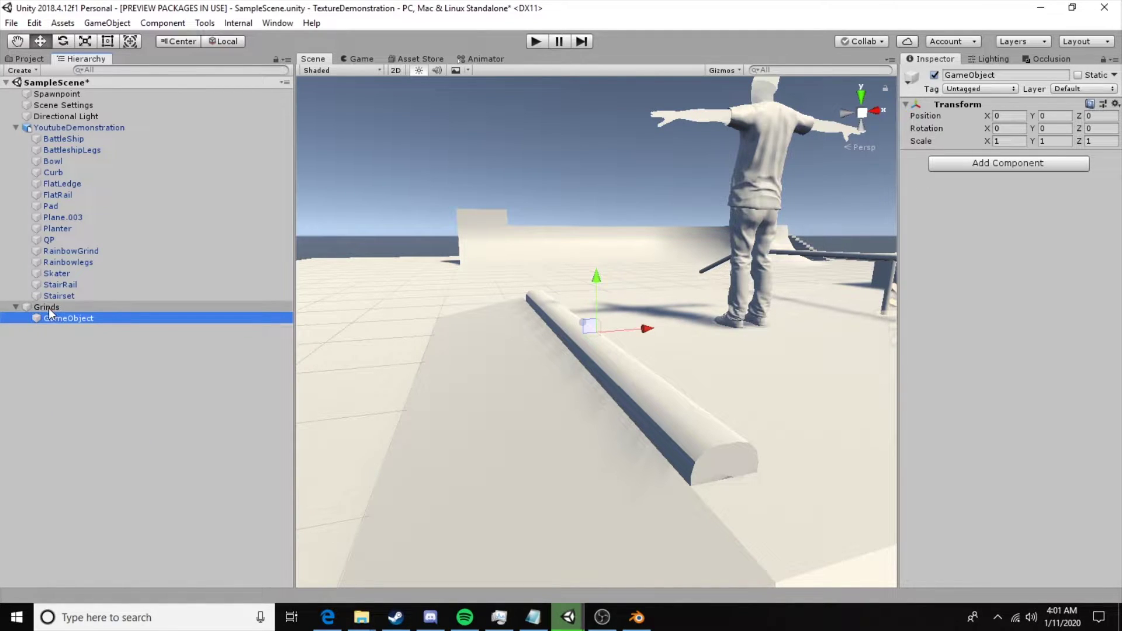
click(1036, 76)
text(GrindSpline)
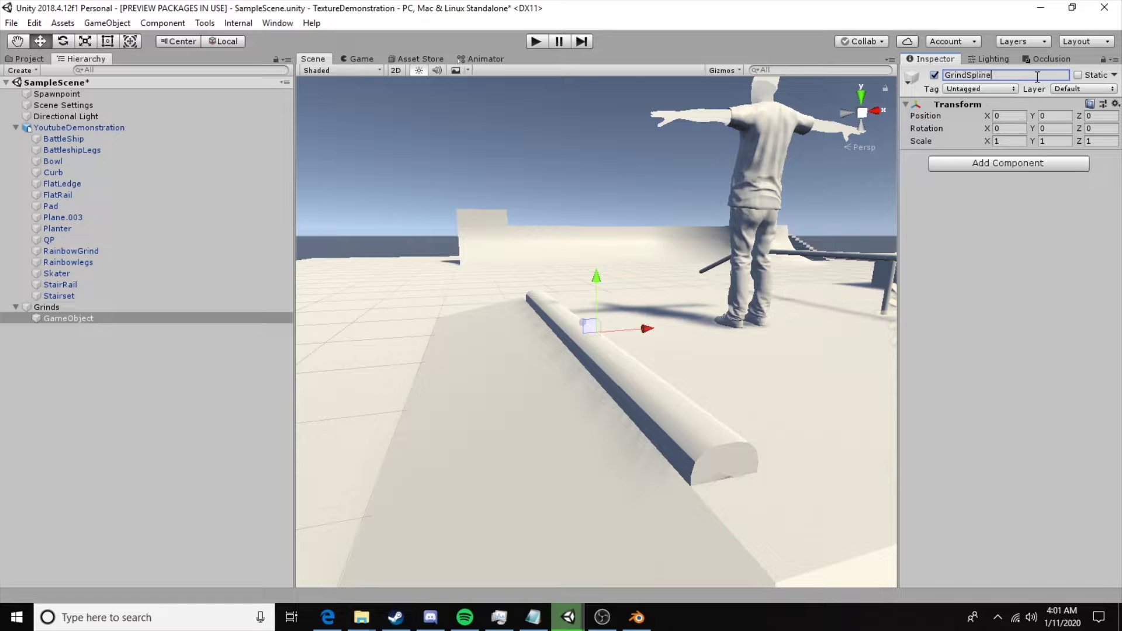
click(97, 319)
- Set the position of the Grinds object to 0 on the X, Y and Z axes
alt+drag(548, 348, 552, 372)
click(51, 307)
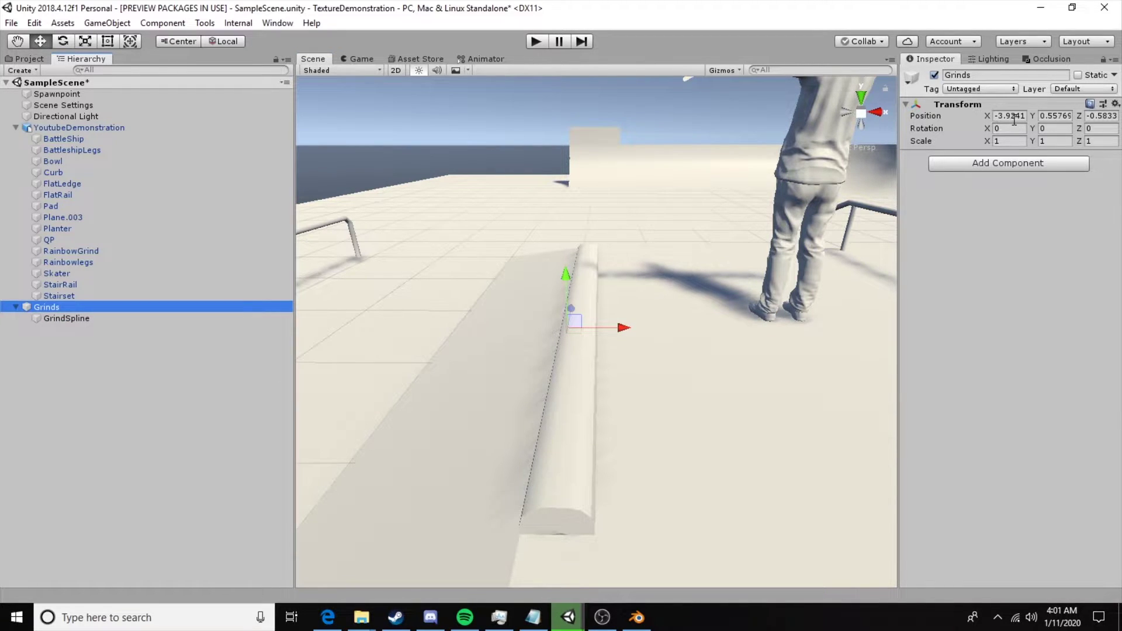
click(1014, 115)
text(0)
key(Tab)
key(Tab)
text(0)
click(1069, 116)
text(0)
- Move GrindSpline onto the middle of the curb, at about X -3.891, Y 0.487, Z -0.046
scroll(623, 266, down, 10)
middle_drag(739, 303, 576, 303)
click(66, 318)
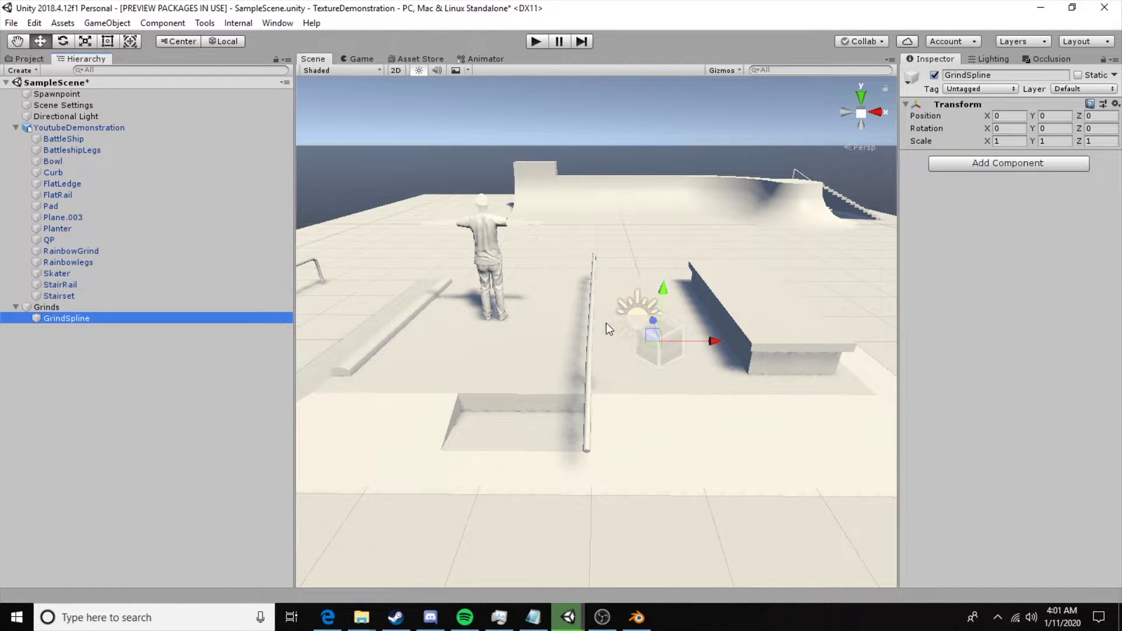
alt+drag(654, 335, 422, 363)
key(f)
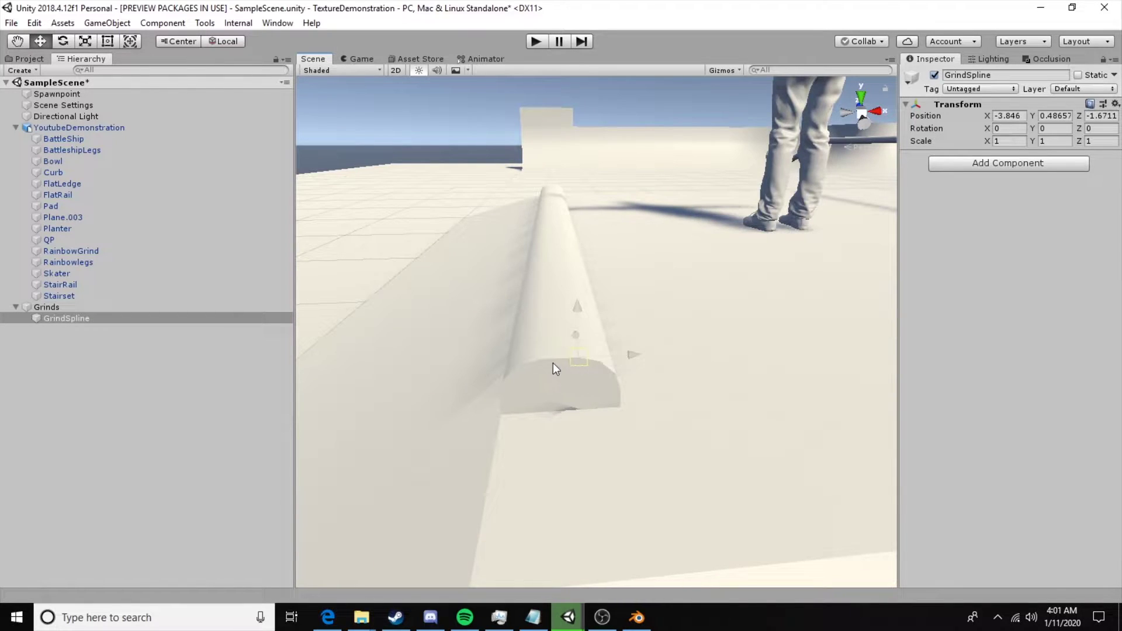
drag(554, 363, 801, 303)
middle_drag(562, 286, 673, 377)
drag(640, 387, 507, 378)
alt+drag(468, 356, 516, 386)
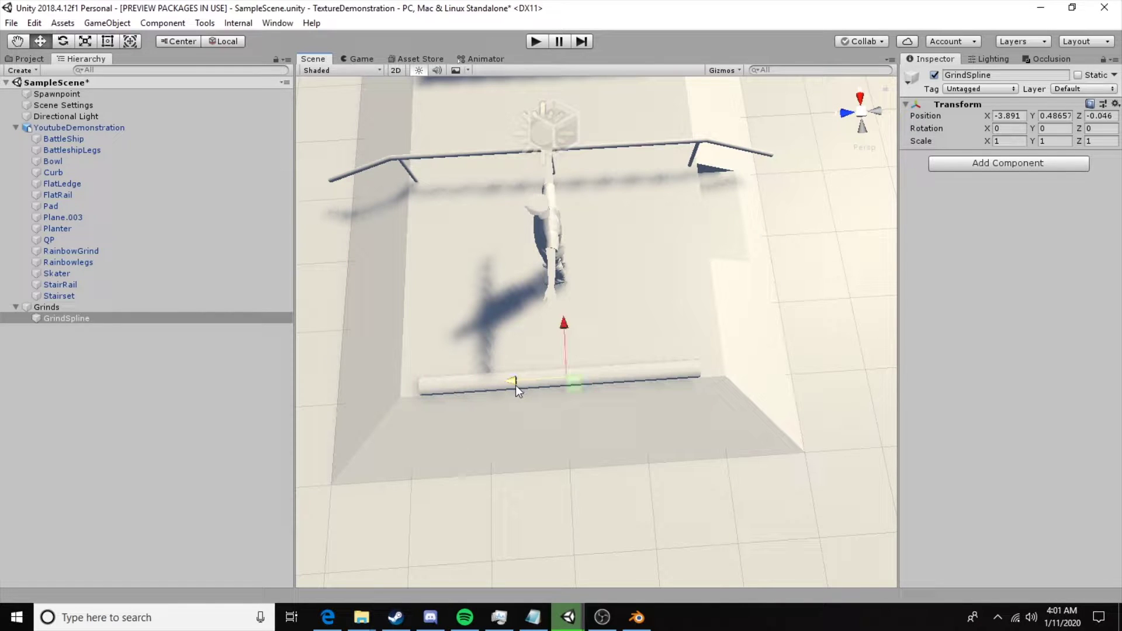
- Create an empty child object under GrindSpline for the first spline point
alt+drag(614, 386, 533, 353)
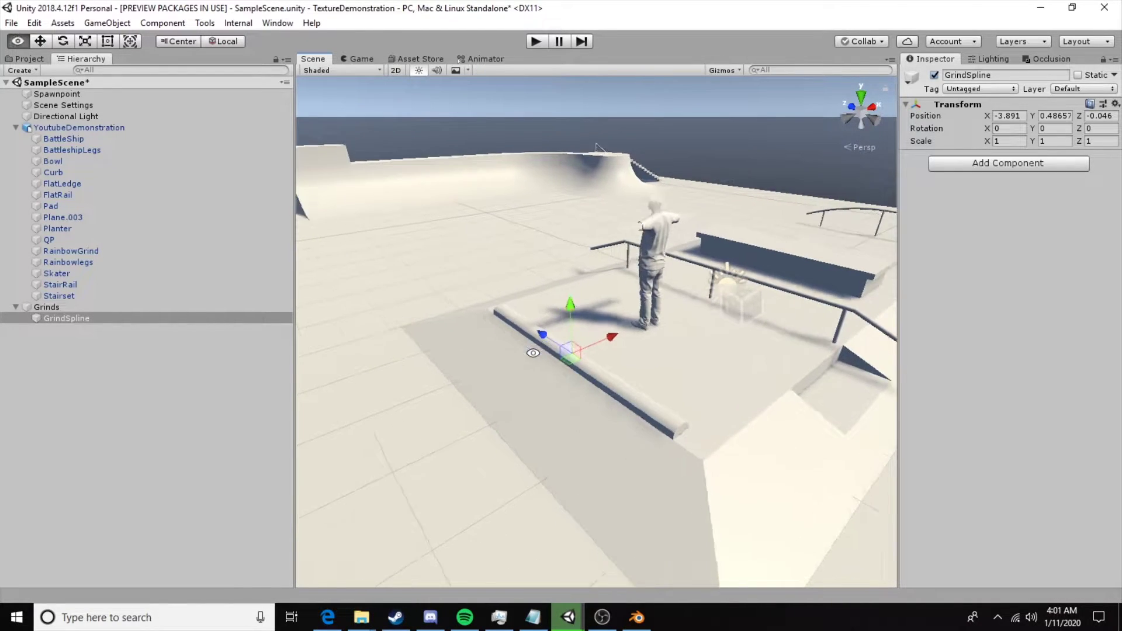
scroll(533, 353, up, 6)
alt+drag(658, 358, 580, 351)
right_click(179, 320)
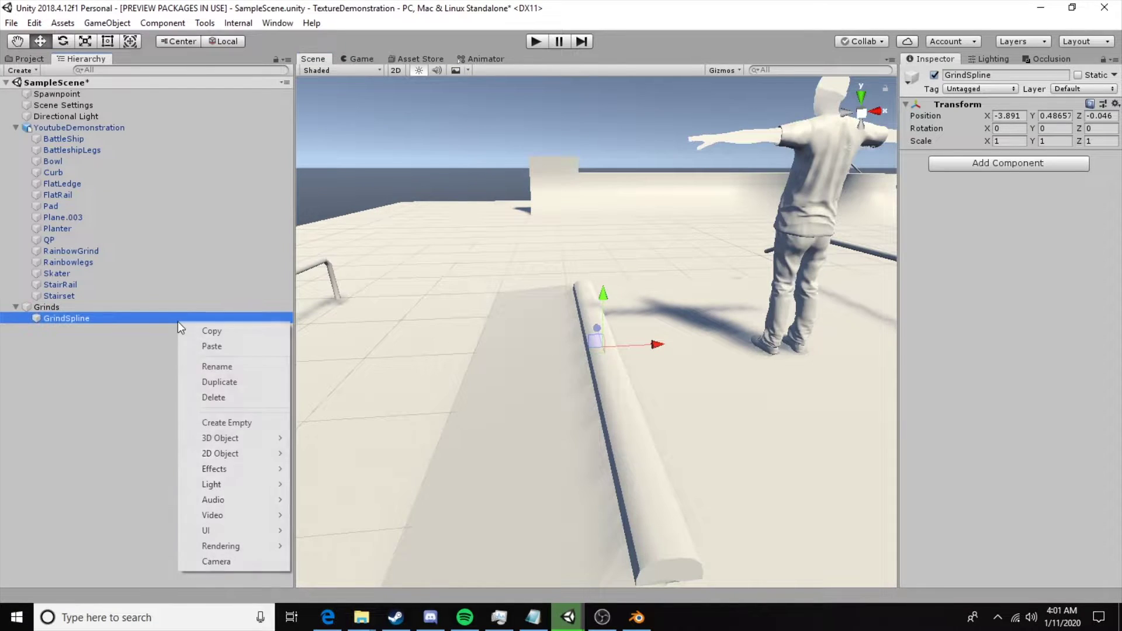
click(227, 427)
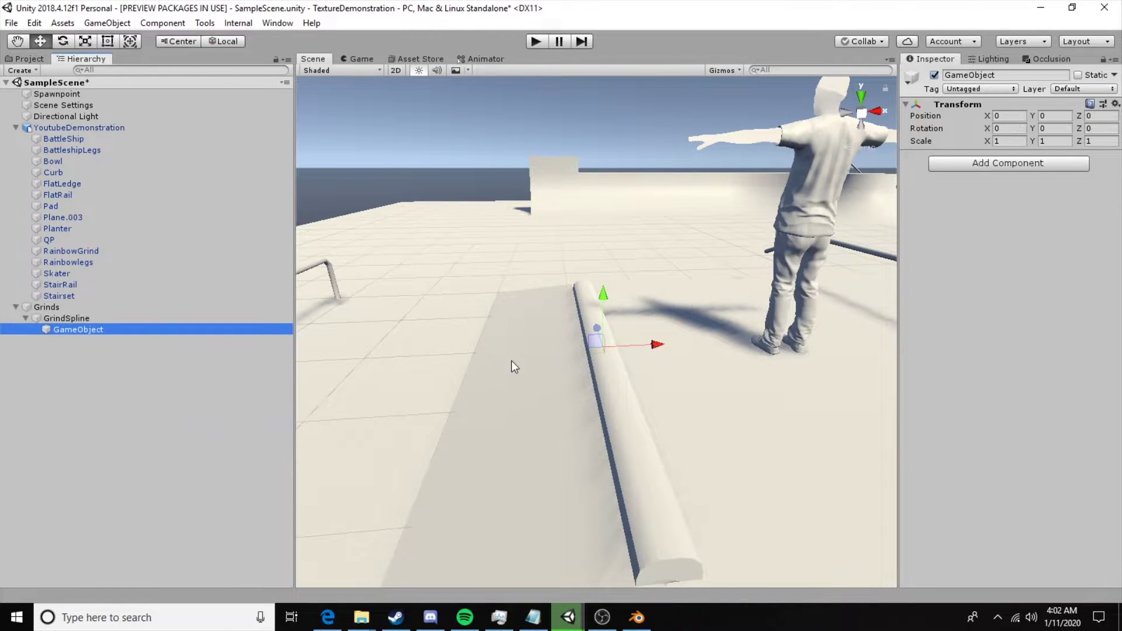
- Move the new child object along the curb to one end, at about Z 1.773
scroll(511, 360, down, 5)
alt+drag(511, 360, 635, 338)
middle_drag(635, 338, 602, 331)
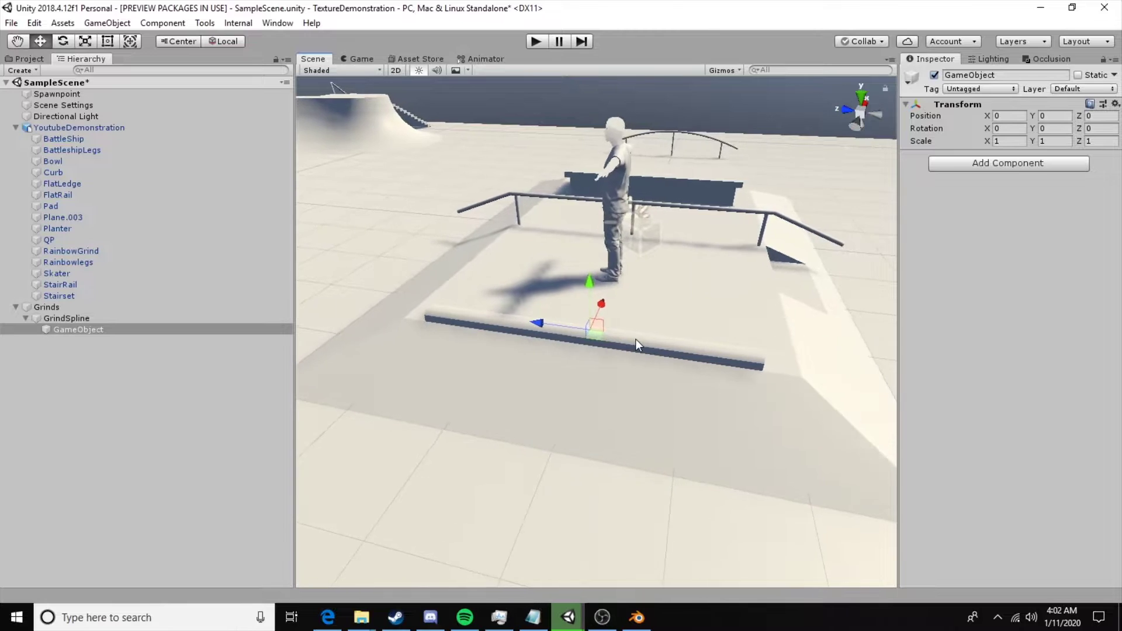
scroll(635, 339, up, 6)
alt+drag(628, 339, 674, 428)
scroll(592, 391, down, 5)
alt+drag(592, 392, 636, 388)
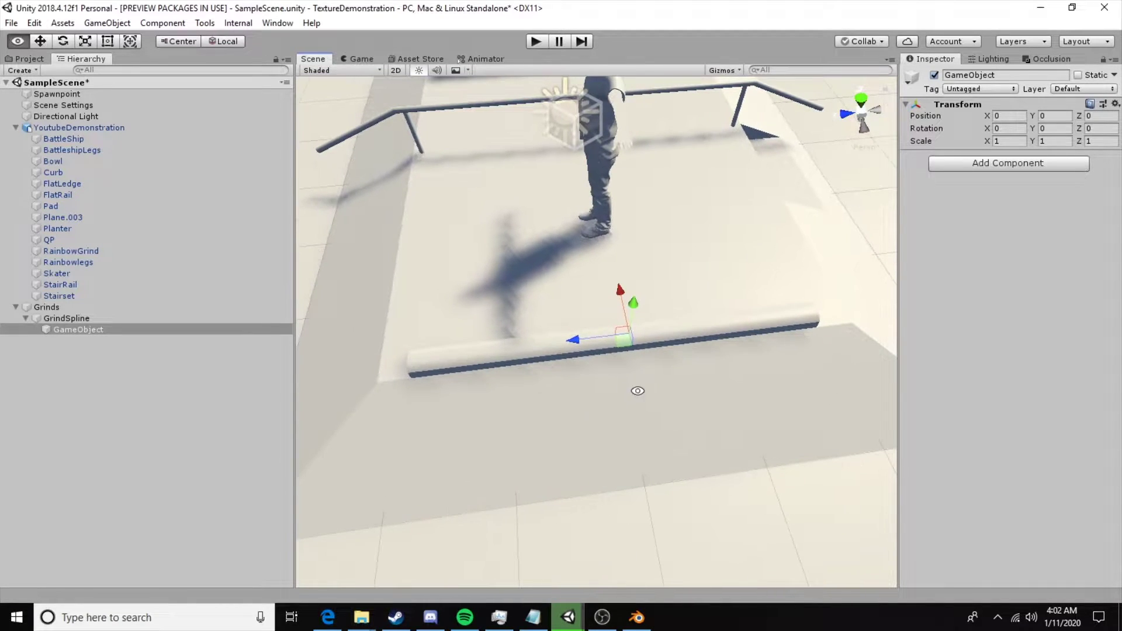
drag(577, 339, 374, 347)
key(f)
drag(539, 349, 537, 353)
scroll(651, 360, down, 10)
alt+drag(651, 360, 316, 323)
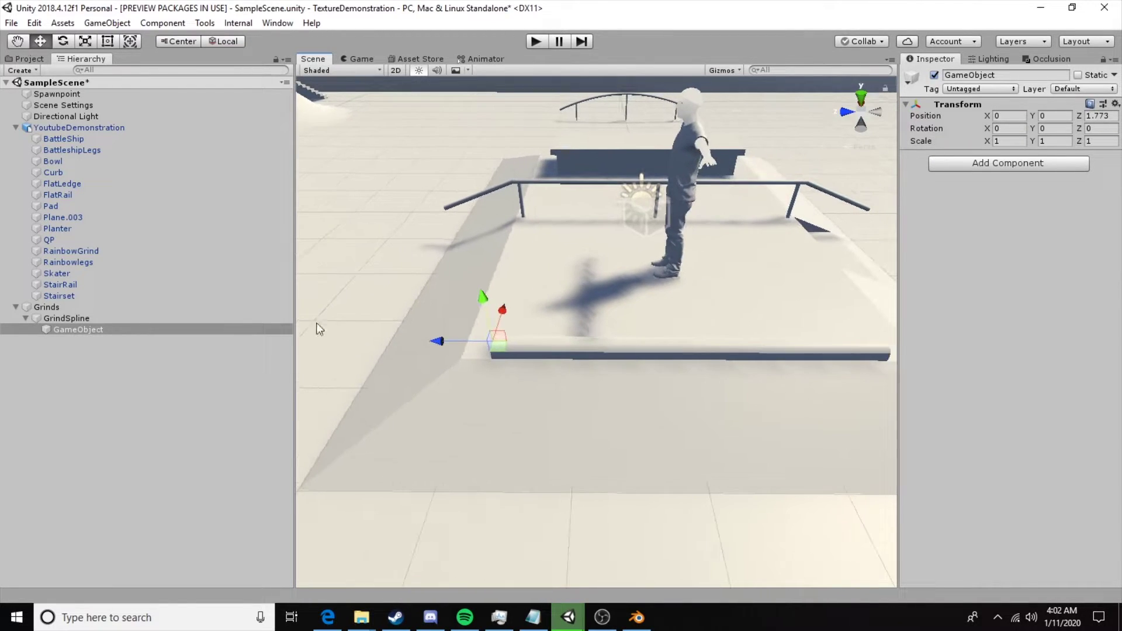
- Duplicate the spline point and move the copy to the opposite end of the curb, at about Z -1.64
click(186, 319)
click(174, 330)
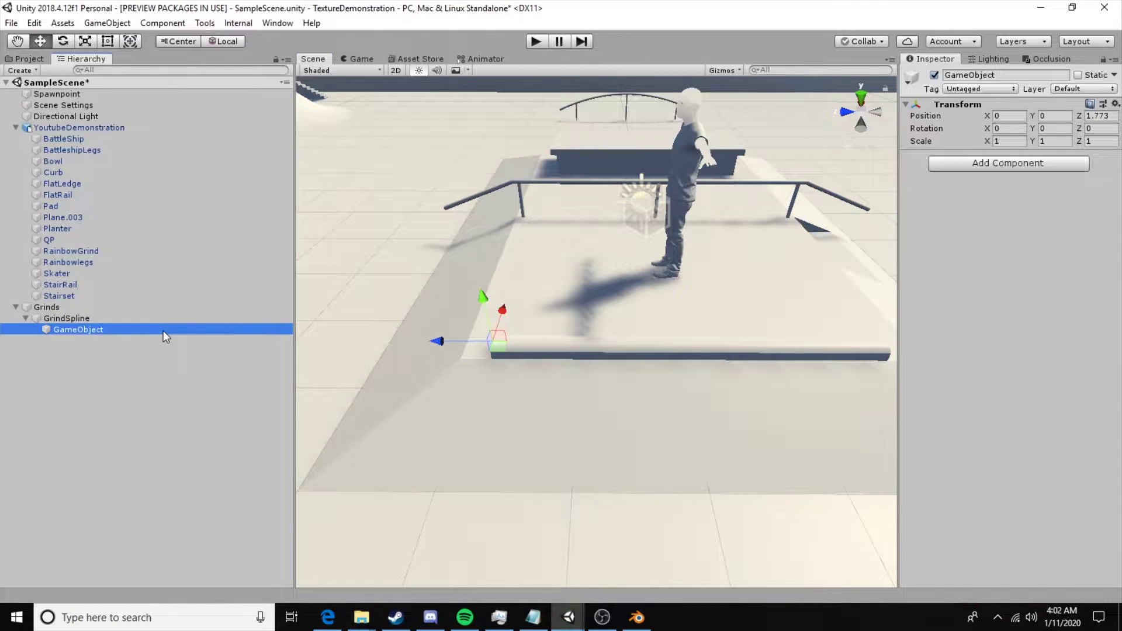
key(ctrl+d)
drag(441, 345, 834, 390)
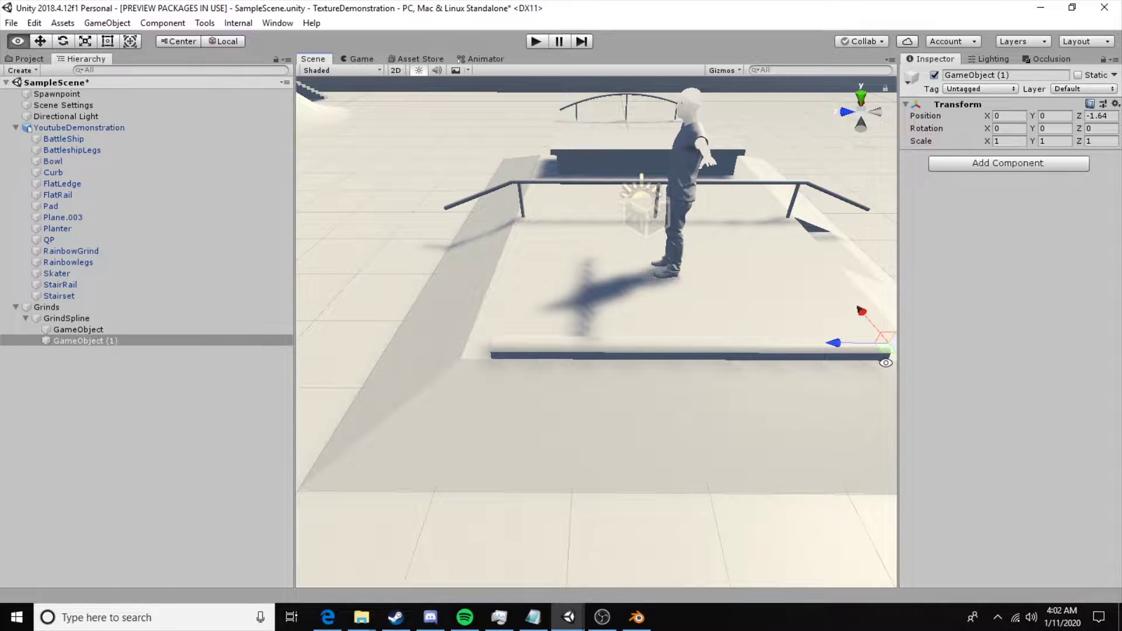
- Adjust the second spline point to sit right at the curb's end, at about Z -1.622
key(f)
scroll(662, 281, down, 10)
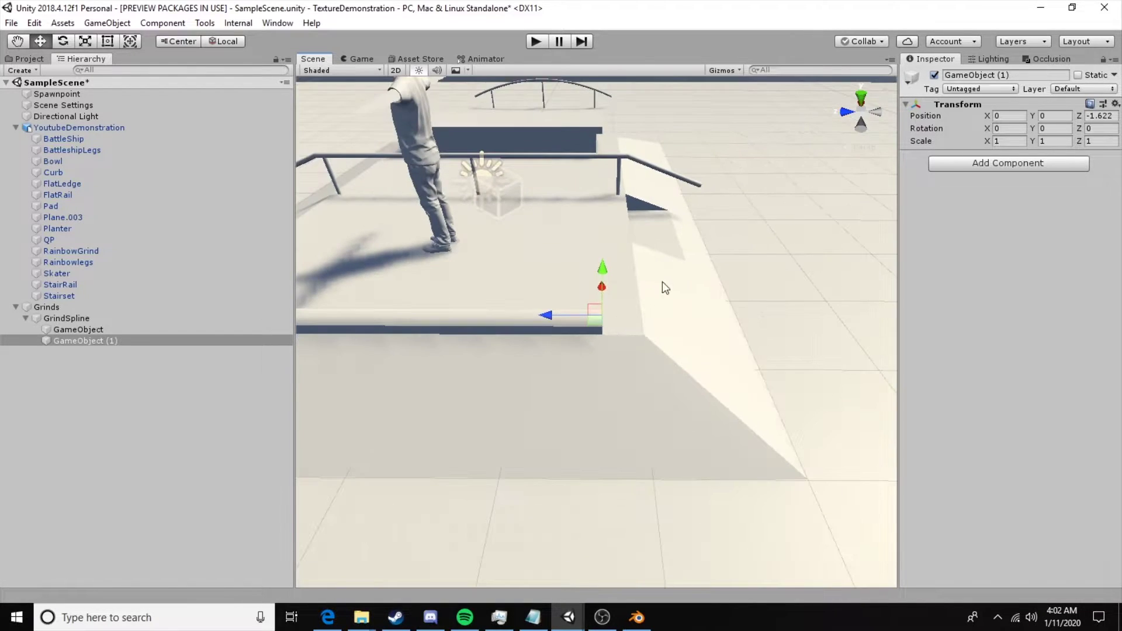
alt+drag(662, 282, 356, 234)
alt+drag(570, 307, 724, 374)
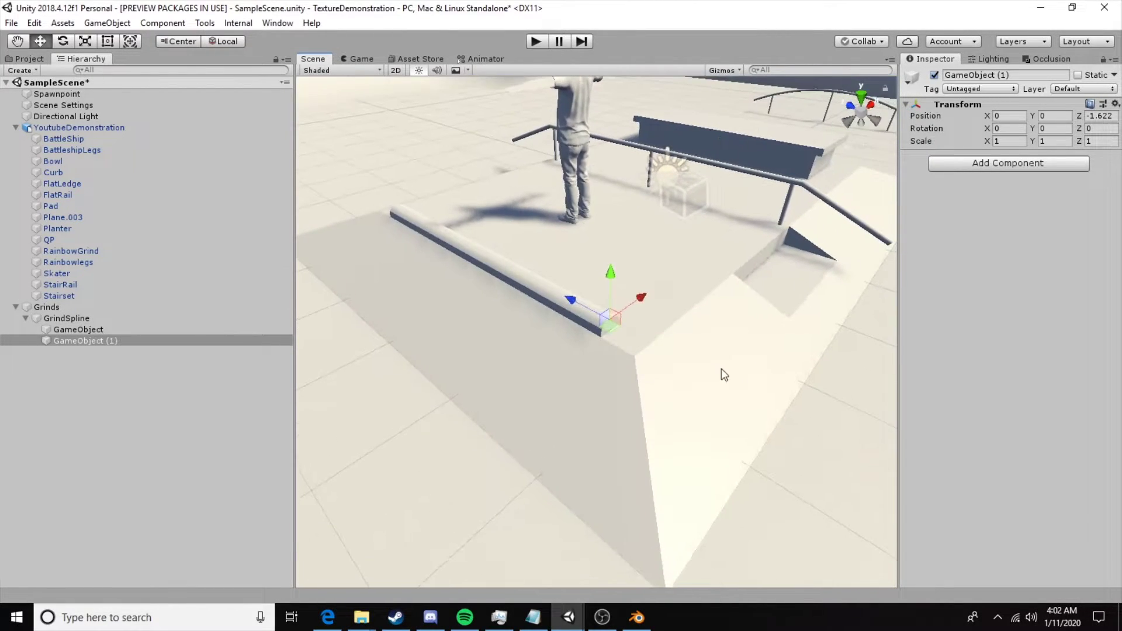
alt+drag(602, 269, 651, 330)
mouse_move(546, 343)
alt+mouse_down()
mouse_move(631, 374)
mouse_move(701, 381)
mouse_move(551, 322)
alt+mouse_up()
- Review the GrindSpline parent, its two point objects and the curb by selecting them one after another
click(173, 305)
click(127, 319)
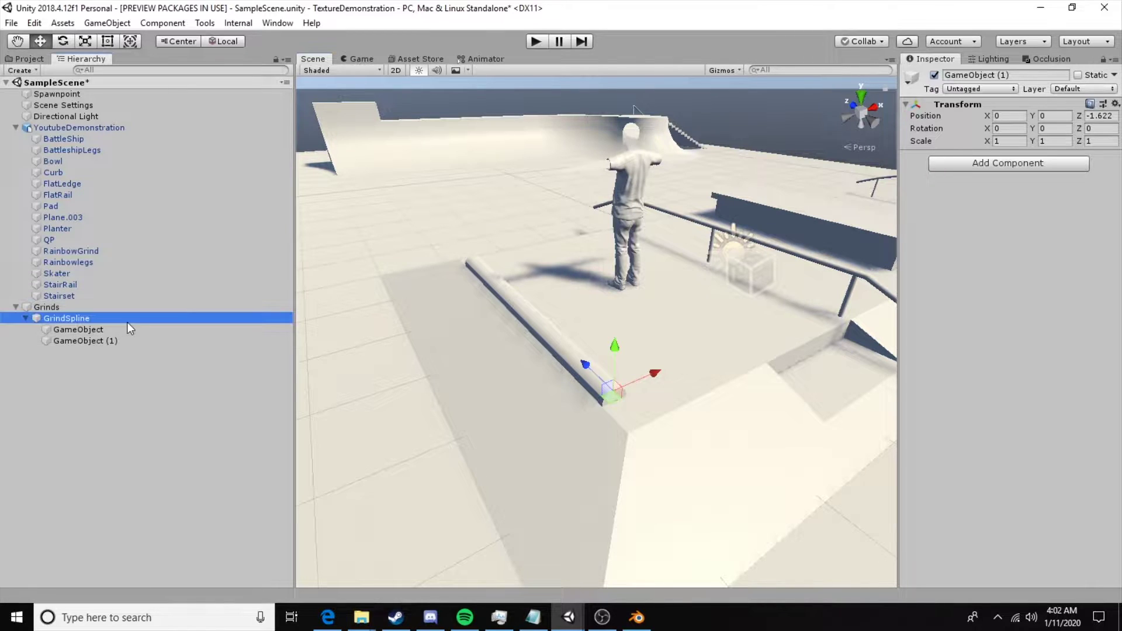
click(125, 328)
click(118, 342)
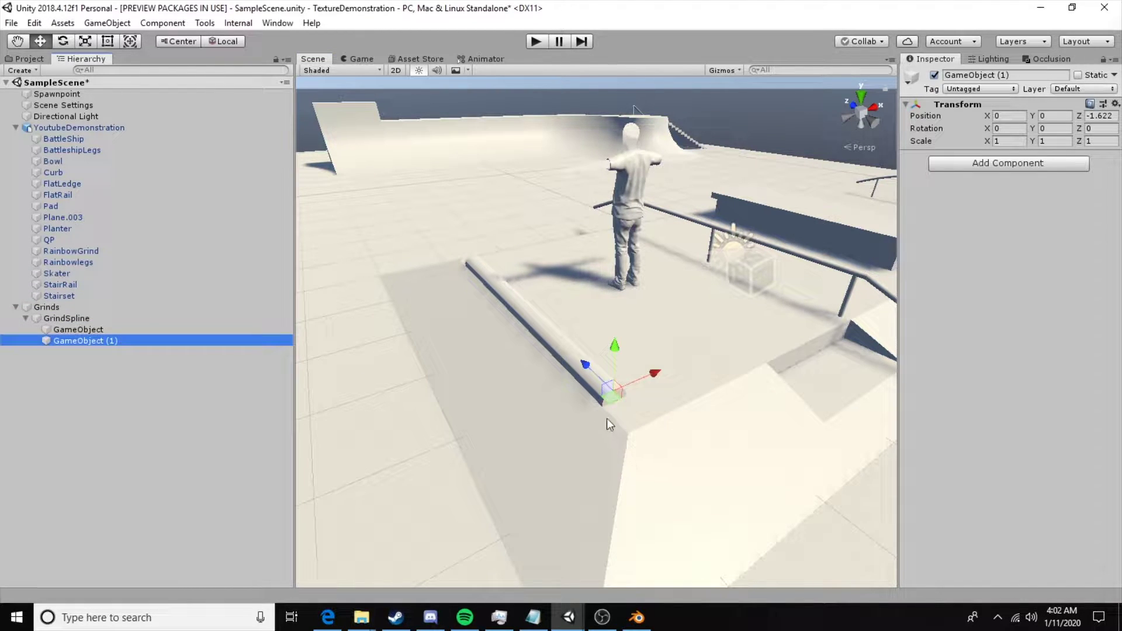
click(491, 276)
click(491, 276)
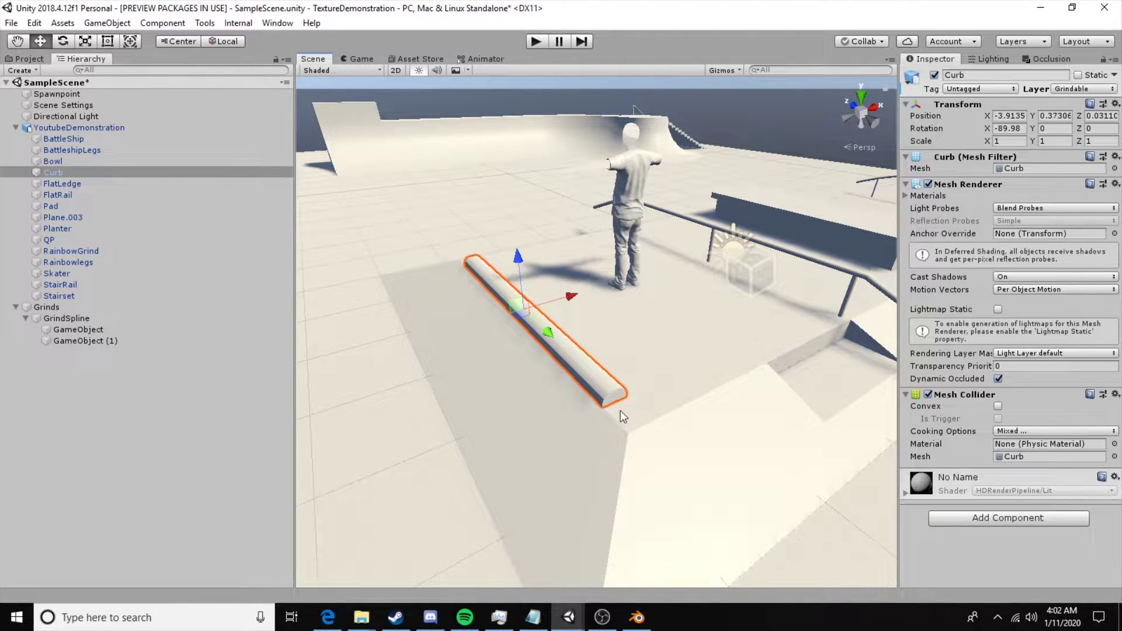
click(86, 341)
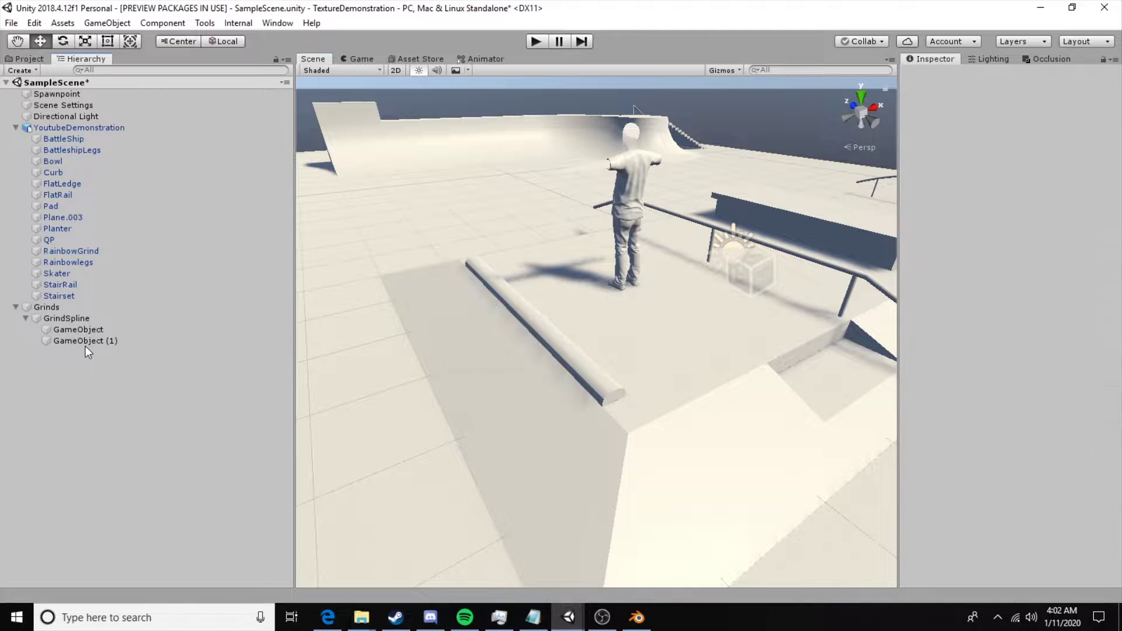
- Rename the GrindSpline object as GrindSpline_Concrete
click(72, 319)
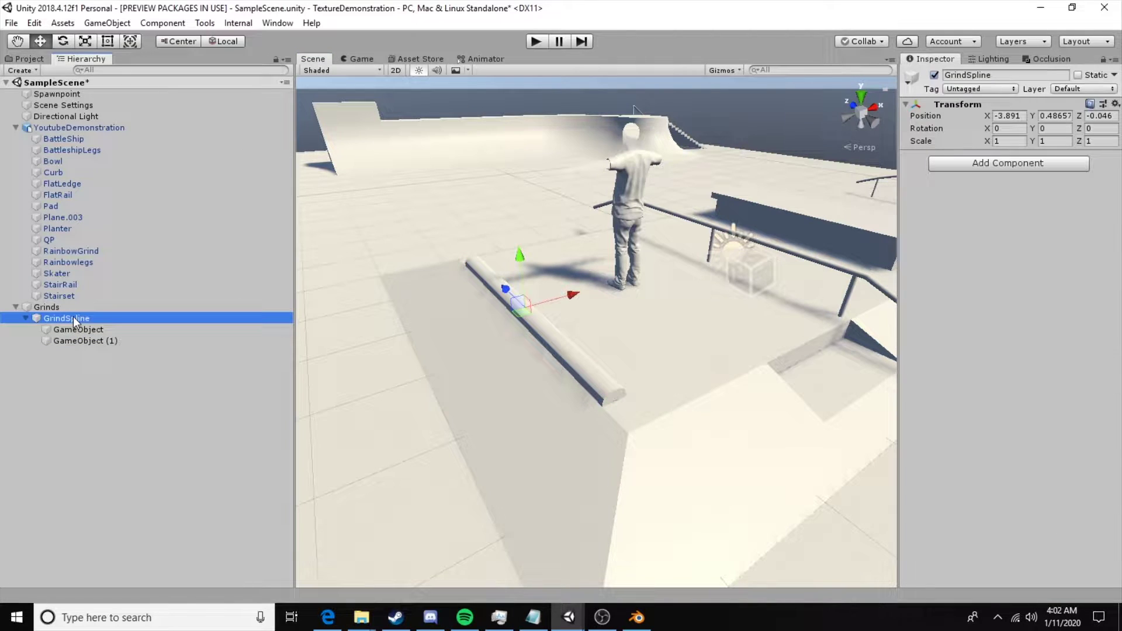
click(1024, 73)
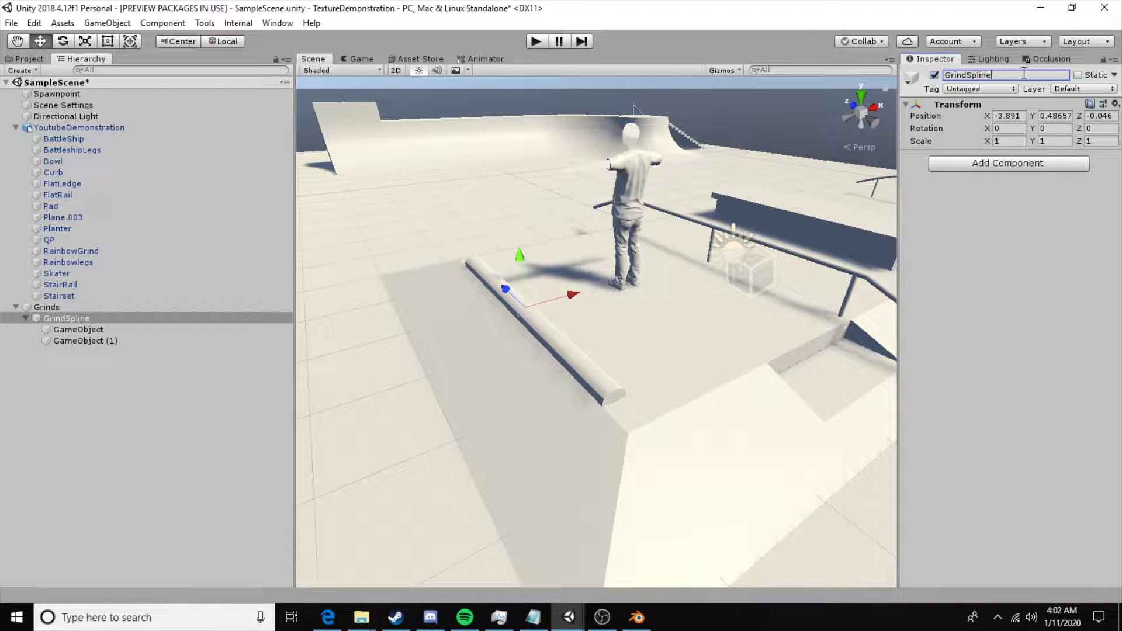
text(Concrete)
key(Return)
scroll(642, 370, down, 2)
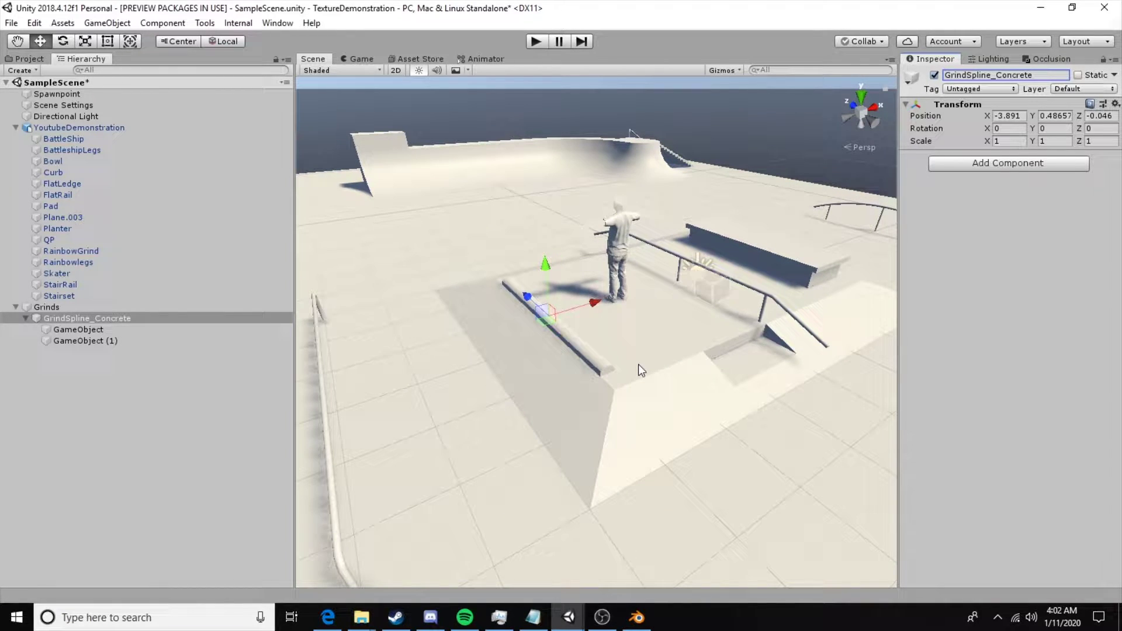
- Examine the finished curb spline and the neighbouring rails and ledge from several angles
alt+scroll(547, 330, down, 2)
alt+scroll(541, 325, up, 6)
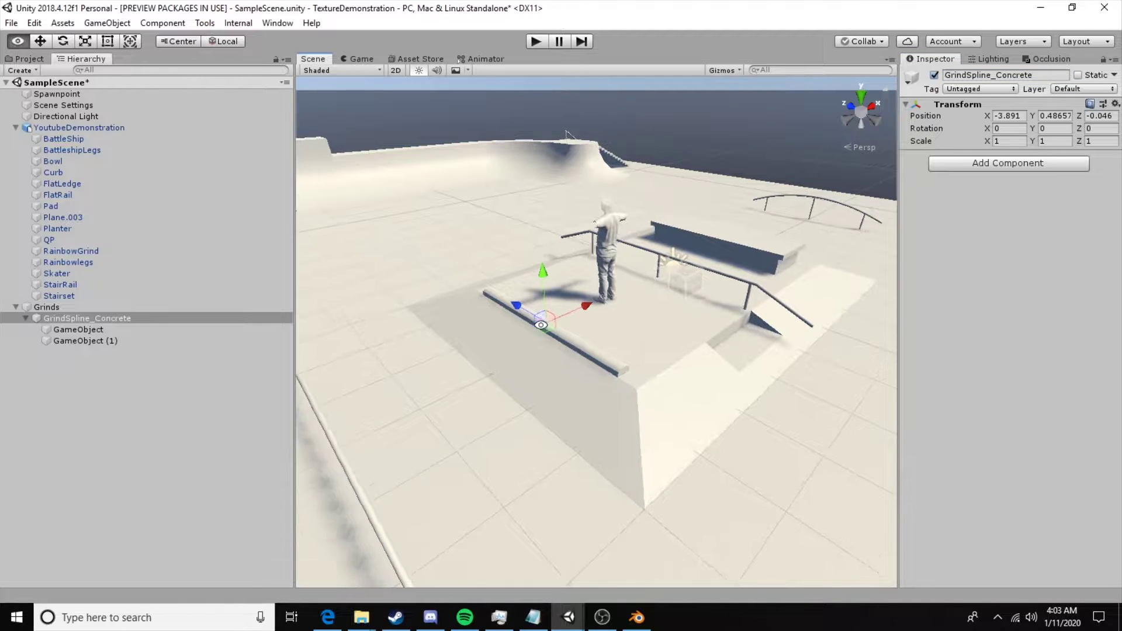
alt+drag(665, 384, 531, 268)
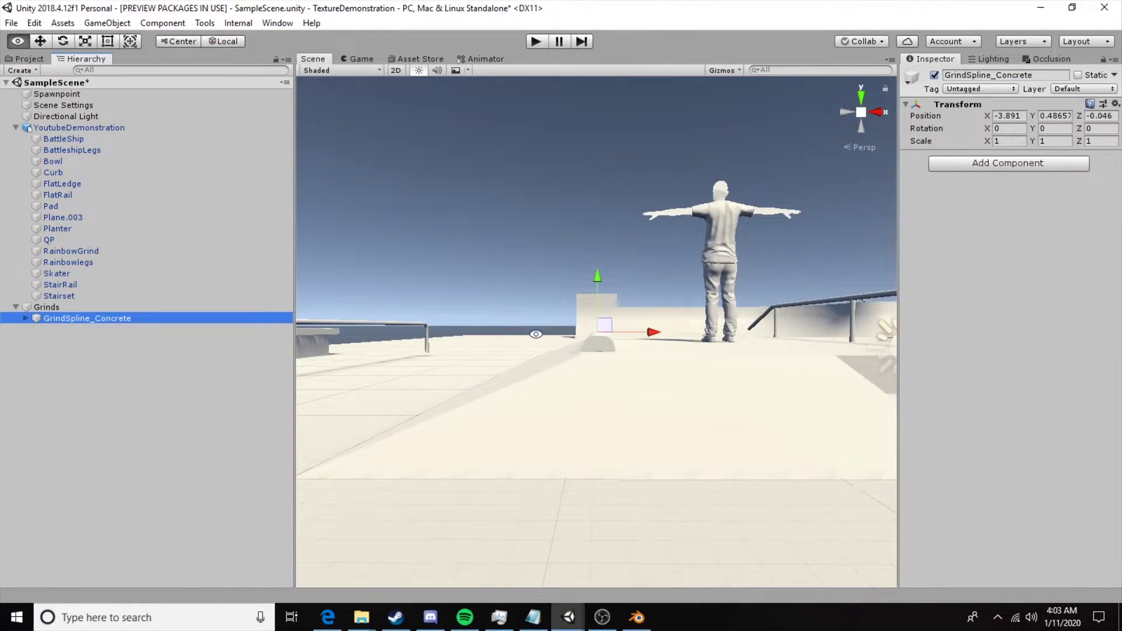
alt+drag(537, 333, 573, 464)
scroll(567, 409, down, 3)
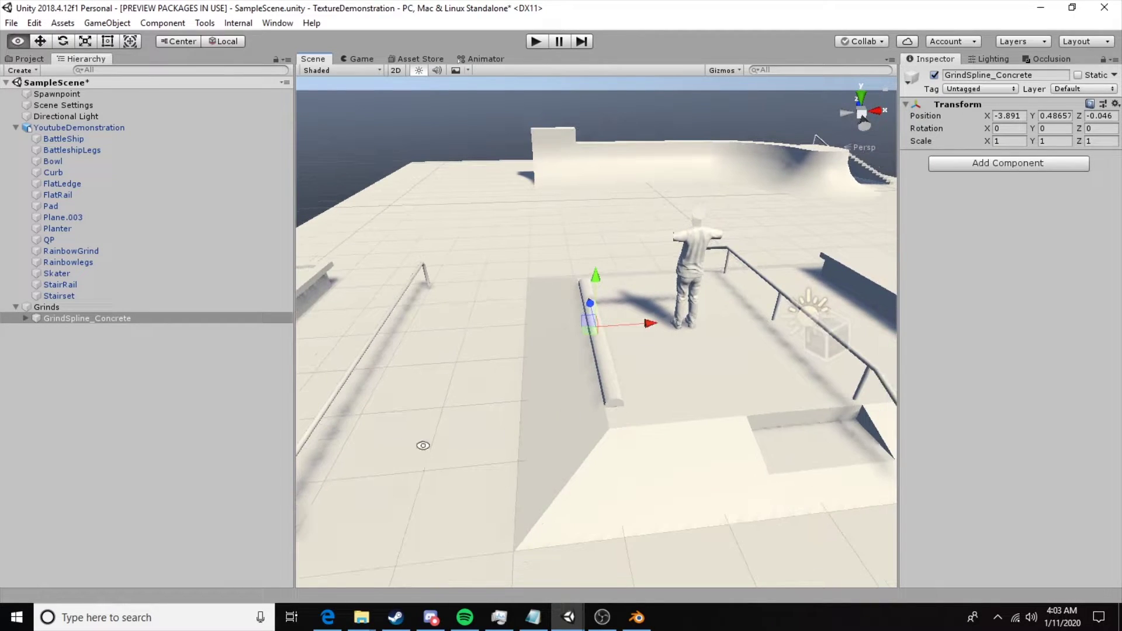
alt+drag(423, 446, 554, 405)
scroll(698, 369, down, 1)
middle_drag(698, 369, 698, 370)
alt+drag(698, 369, 296, 414)
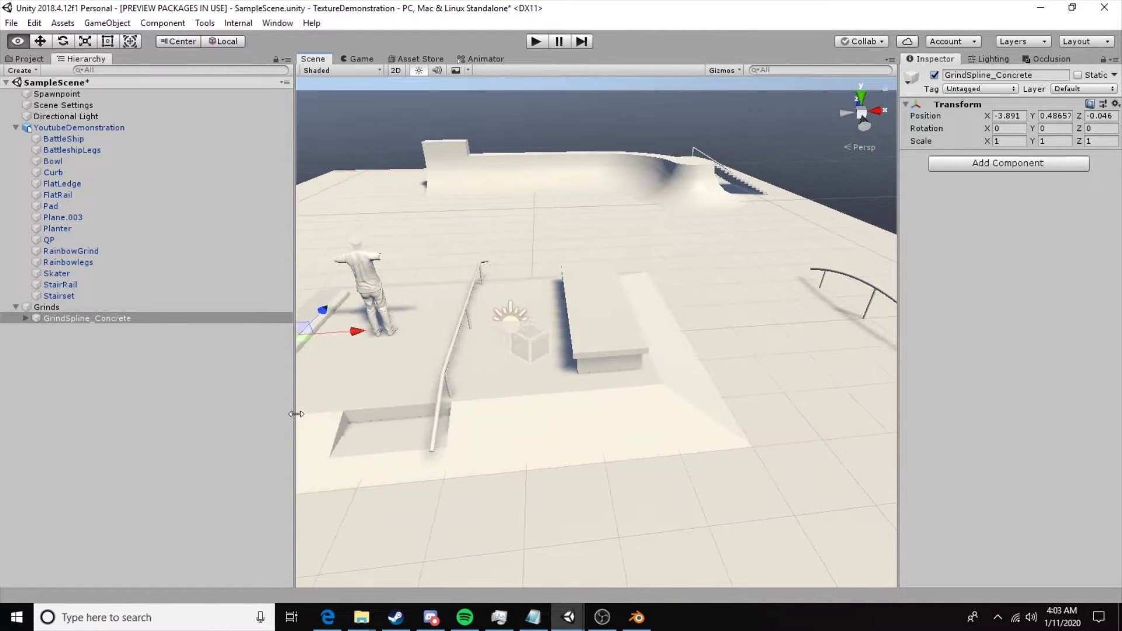
alt+drag(469, 370, 498, 353)
- Remove the Mesh Collider component from the FlatRail object
alt+middle_drag(498, 353, 596, 327)
scroll(588, 417, up, 10)
click(640, 404)
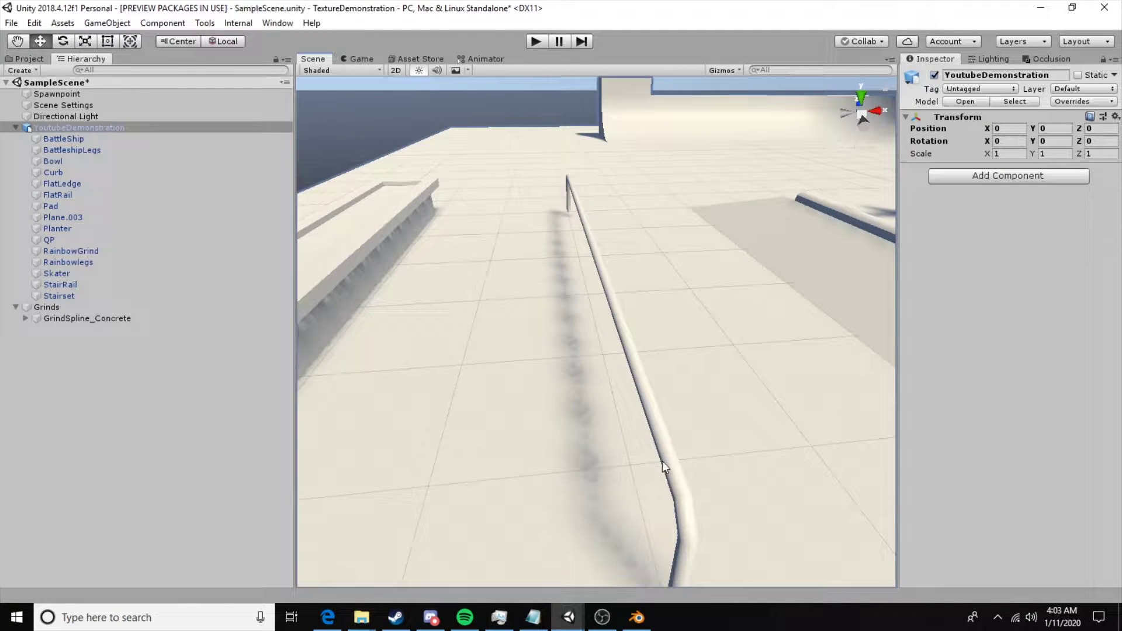
click(666, 462)
alt+drag(686, 415, 663, 299)
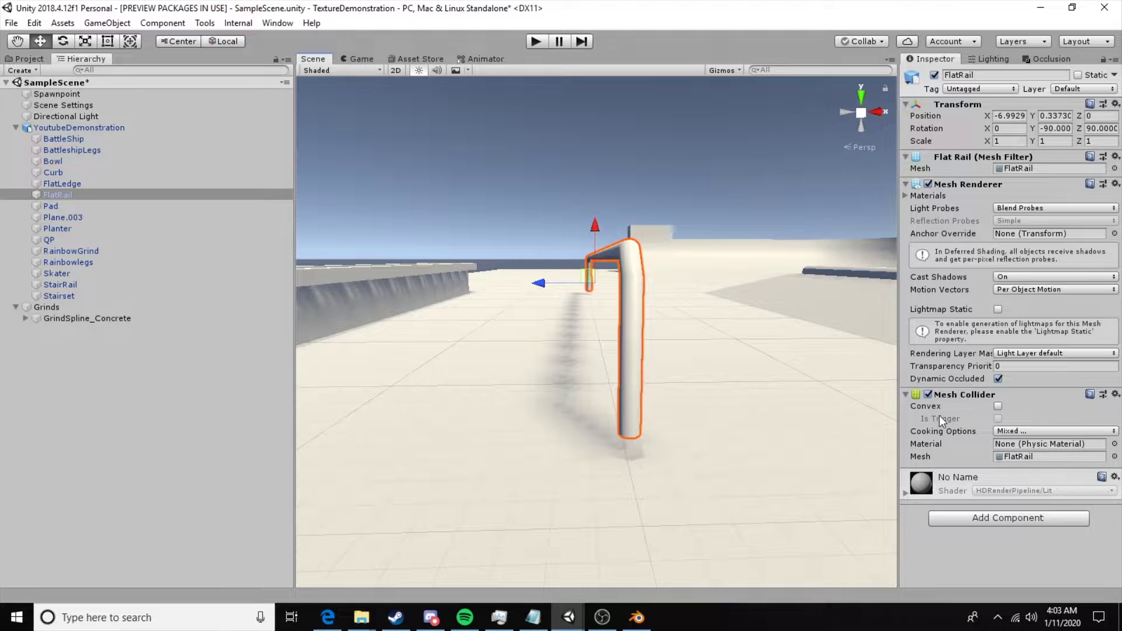
right_click(974, 395)
click(1010, 423)
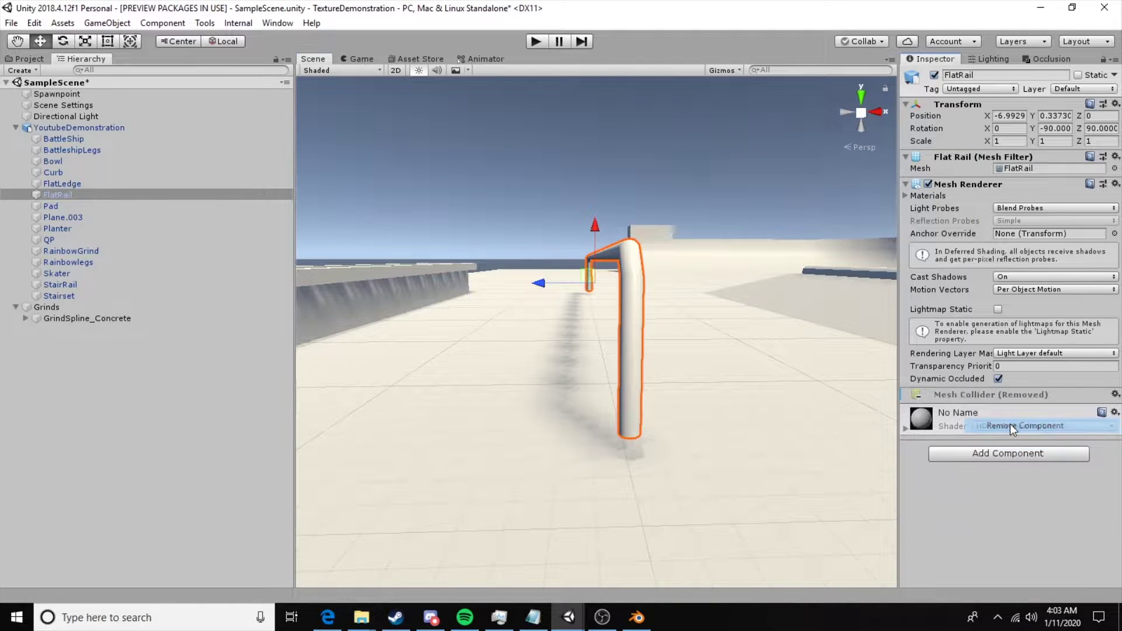
- Examine the flat rail along its whole length and its bent leg, comparing it with the curb
alt+drag(591, 272, 673, 334)
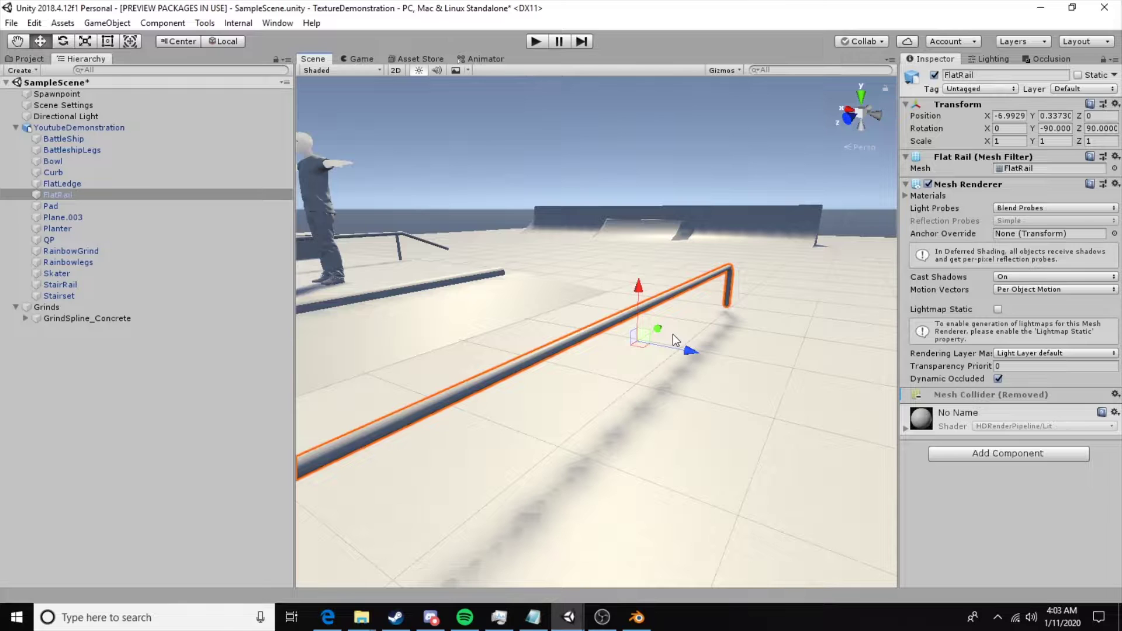
scroll(670, 343, down, 3)
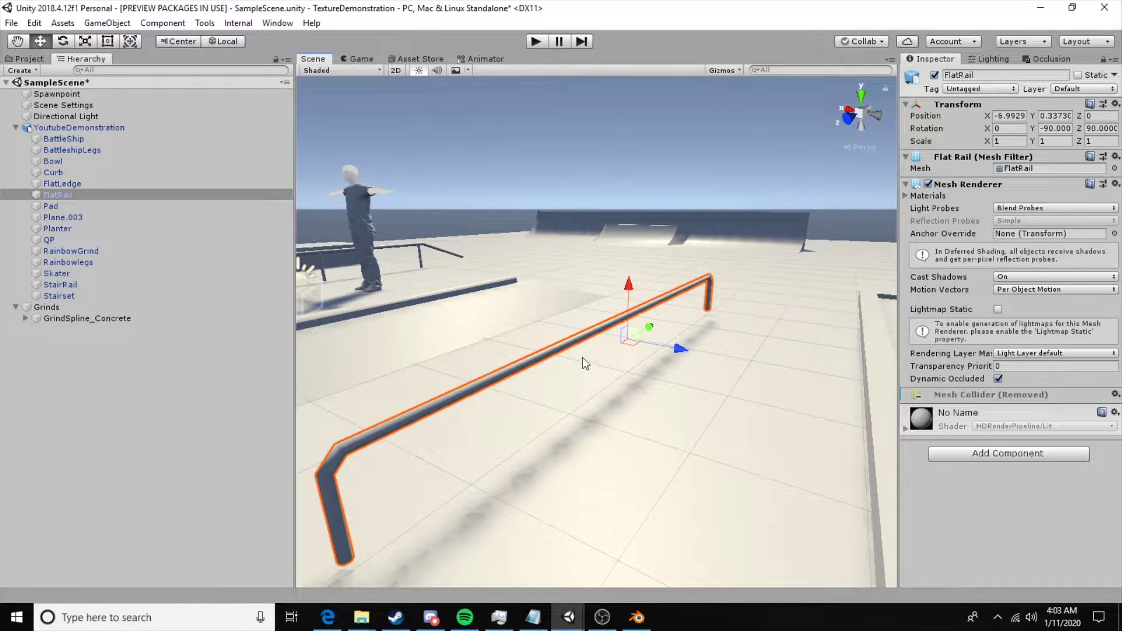
alt+middle_drag(430, 315, 721, 354)
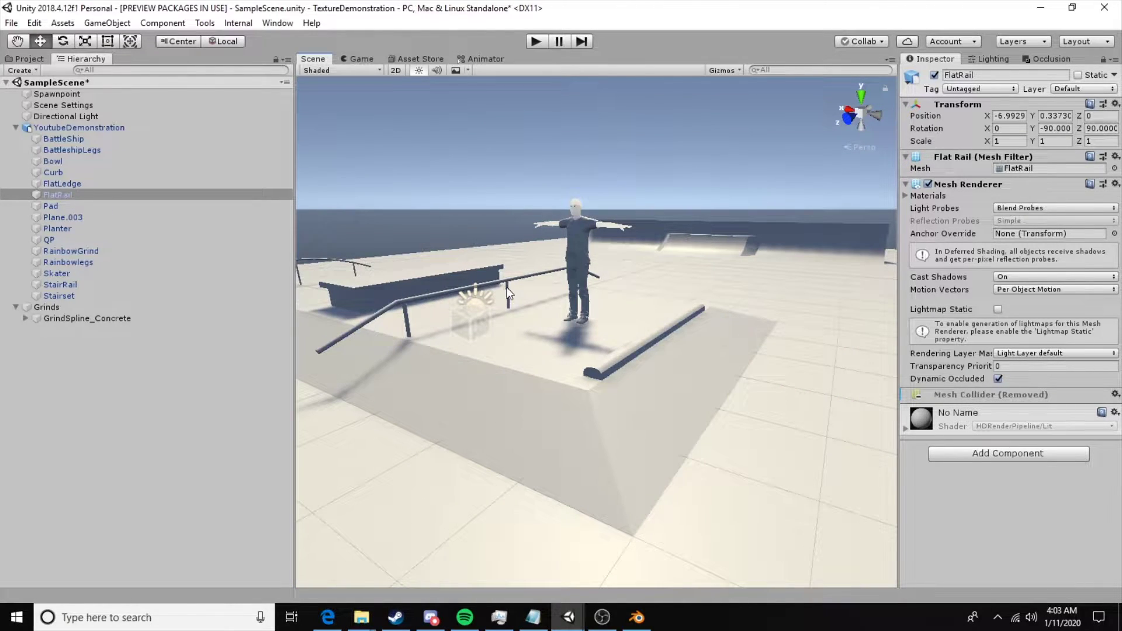
alt+drag(599, 320, 634, 371)
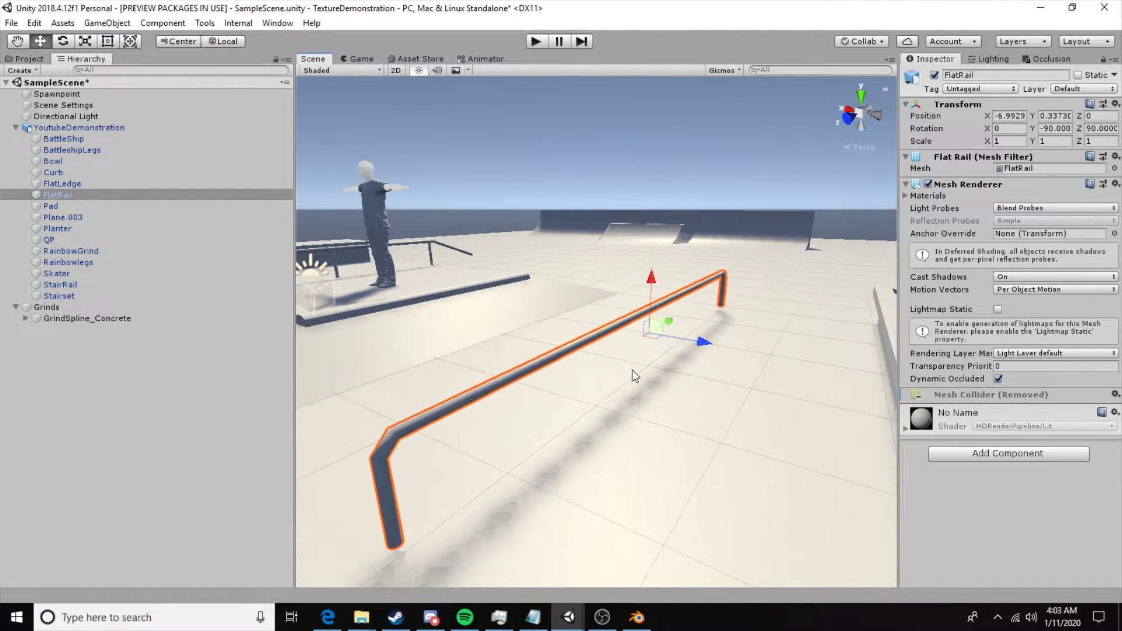
click(124, 199)
right_click(103, 195)
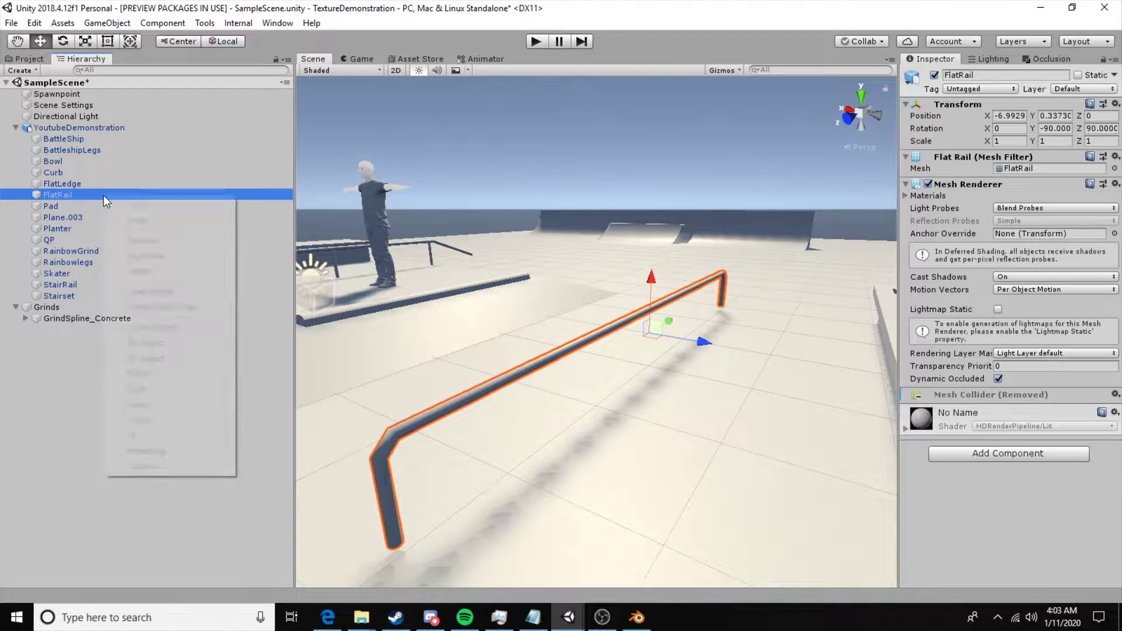
click(386, 342)
alt+drag(389, 442, 574, 295)
scroll(643, 336, up, 2)
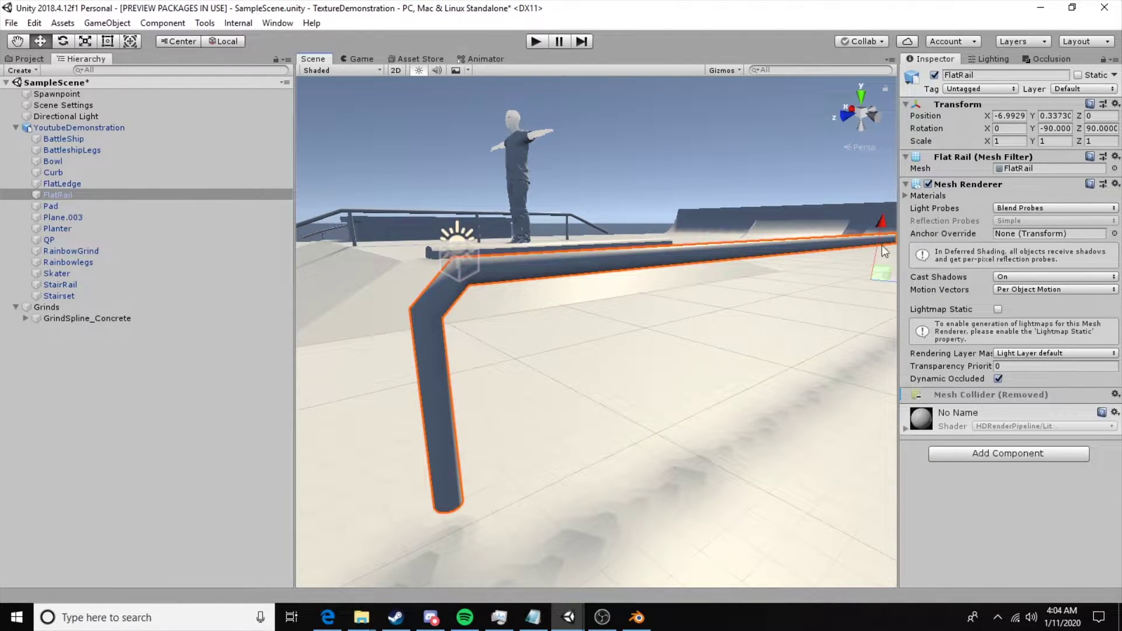
- Create an empty child object under FlatRail and raise it to the rail's bar, at about X 0.258
double_click(73, 193)
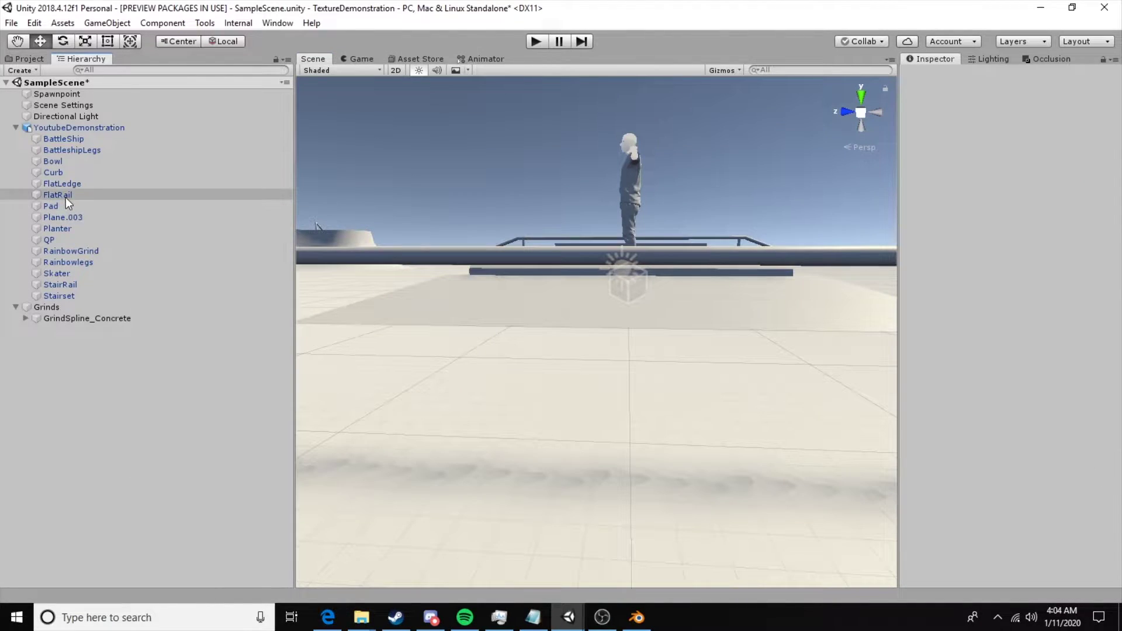
right_click(75, 194)
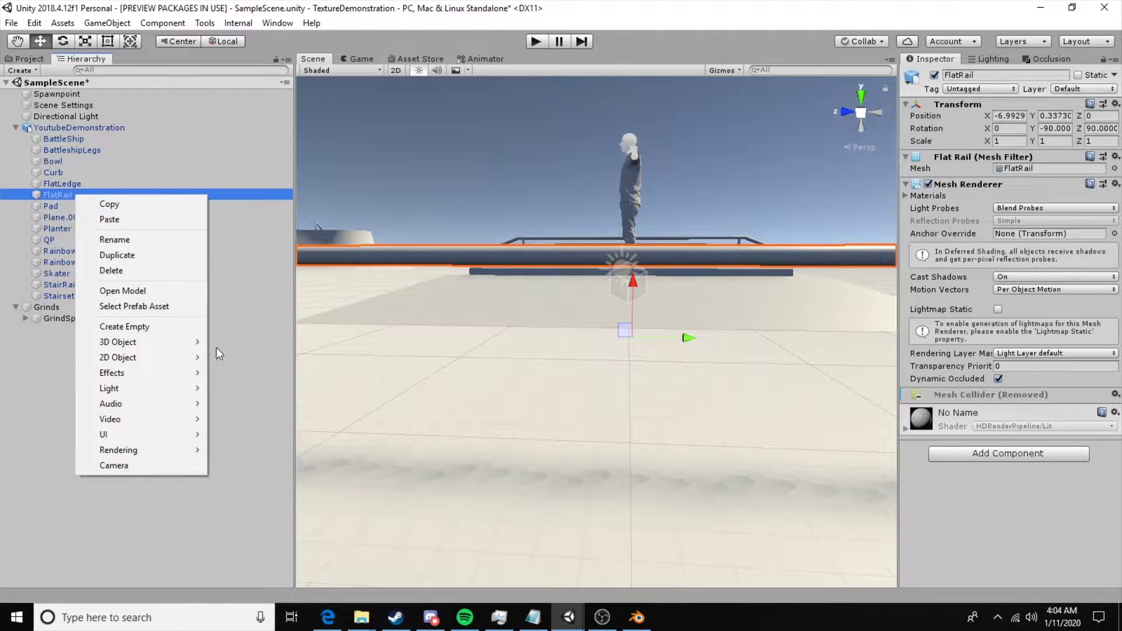
click(140, 326)
middle_drag(606, 302, 578, 325)
drag(581, 329, 592, 260)
alt+drag(539, 321, 598, 346)
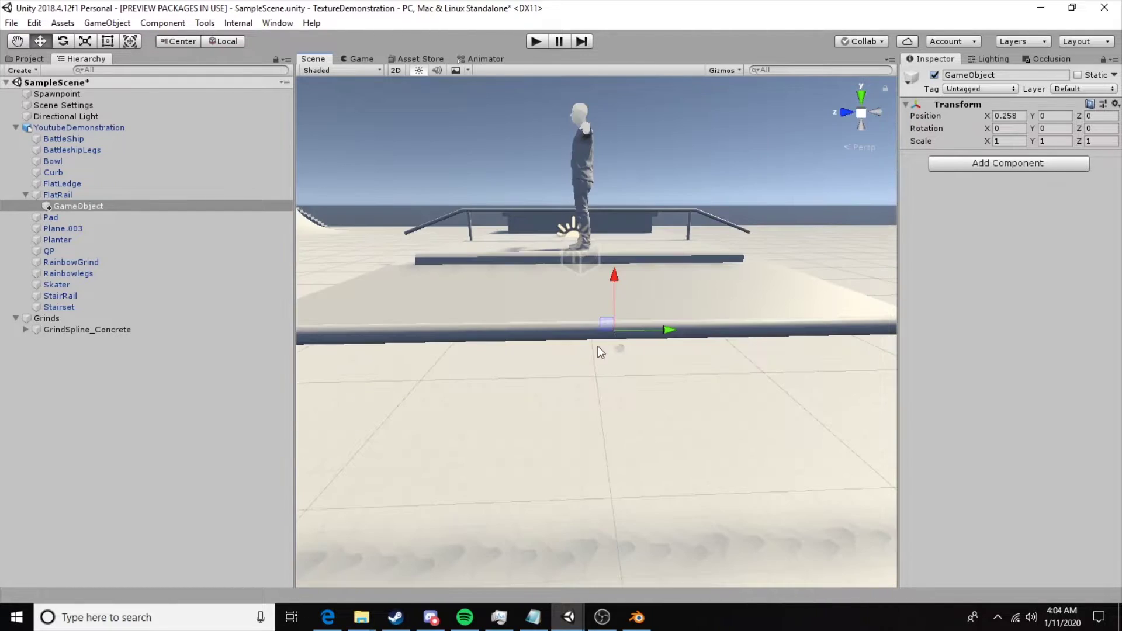
scroll(622, 356, down, 5)
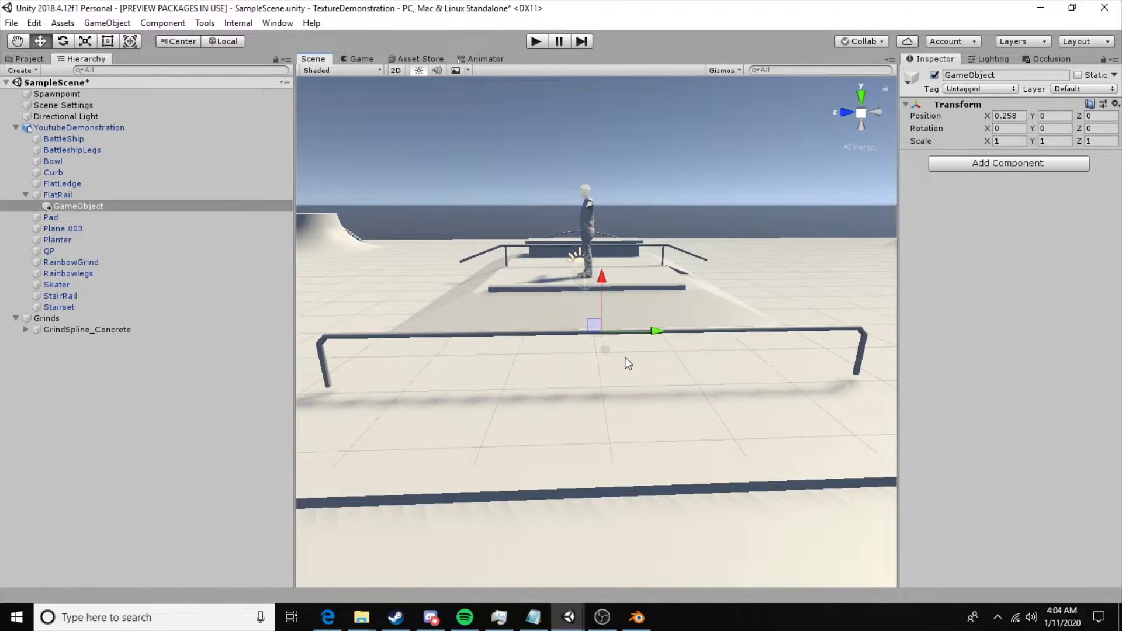
scroll(628, 359, up, 5)
alt+drag(712, 336, 635, 340)
right_drag(635, 340, 503, 366)
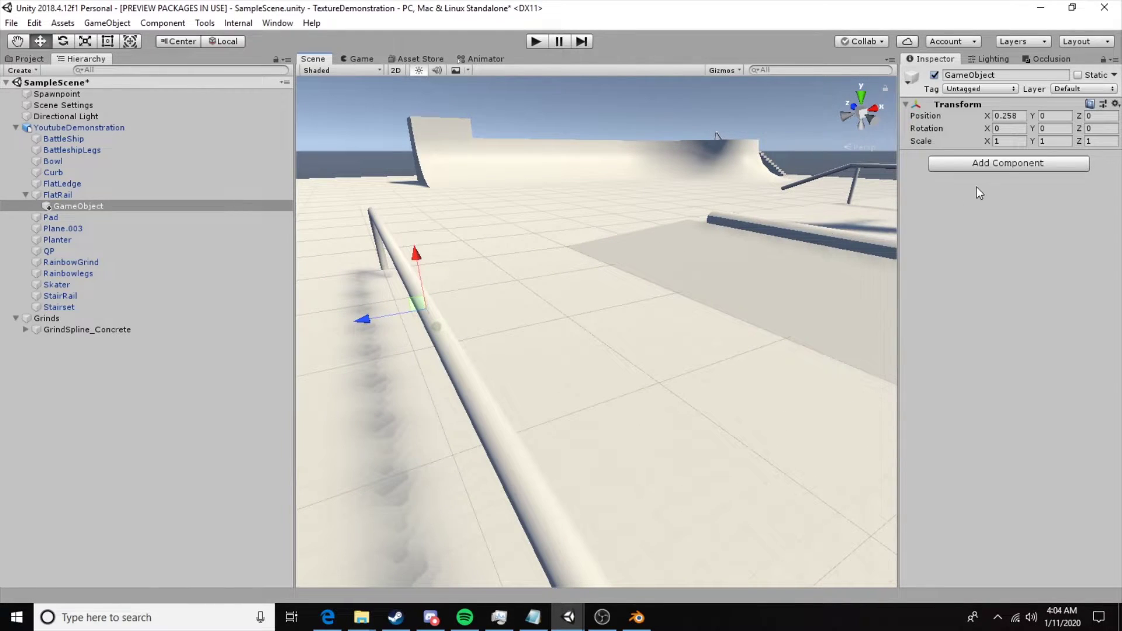
- Add a Capsule Collider to FlatRail's child object and turn on collider editing
click(1009, 170)
text(capsul)
key(Down)
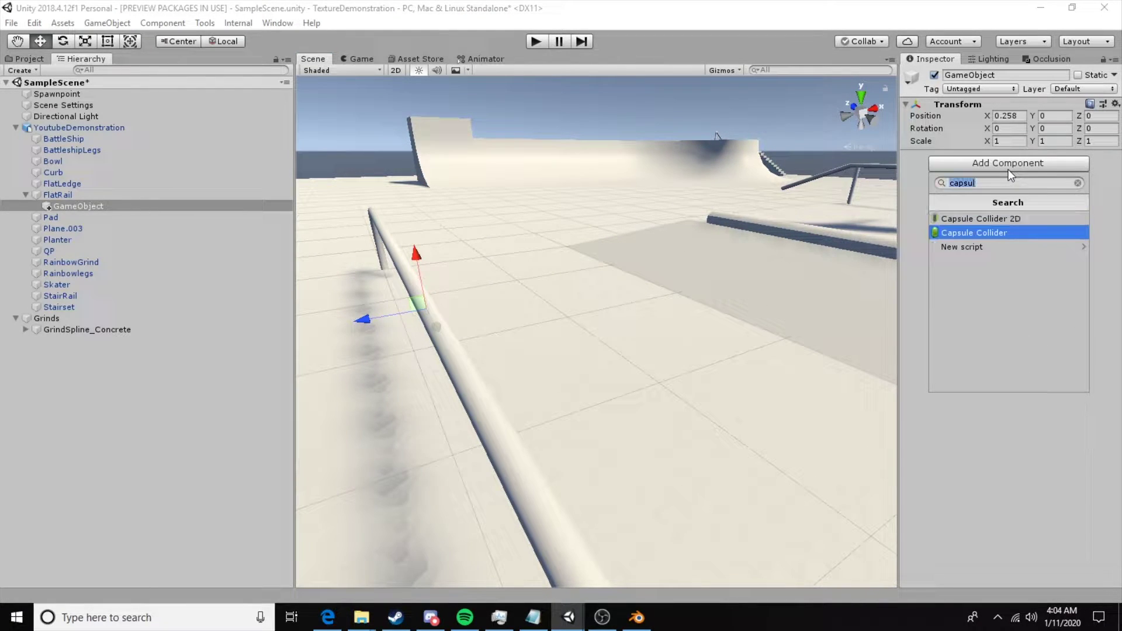
key(Return)
right_drag(531, 215, 581, 351)
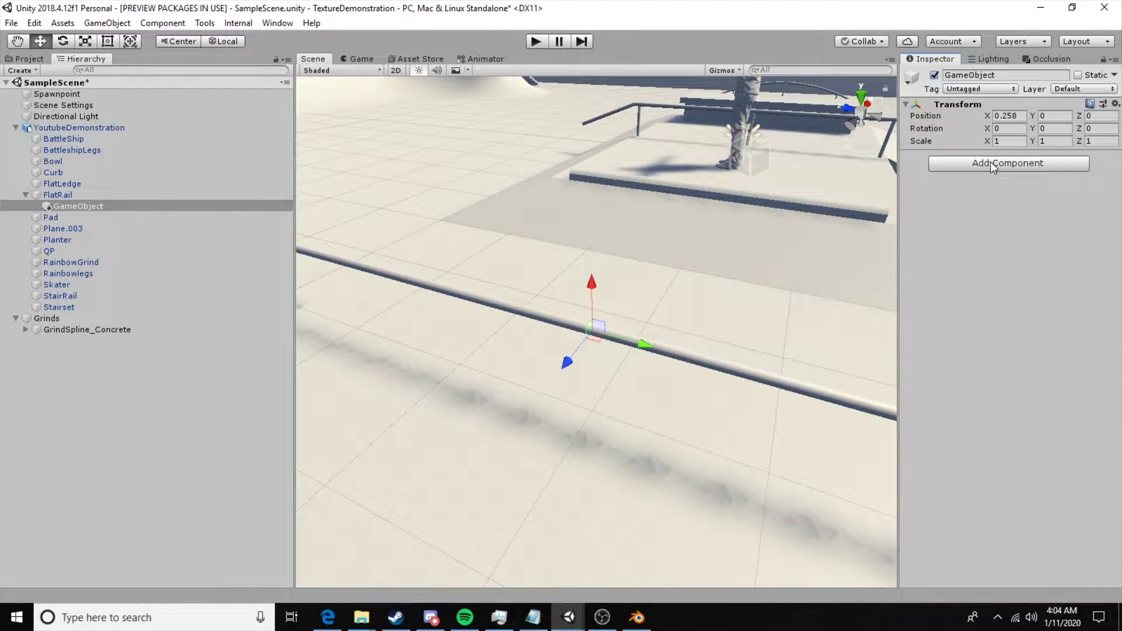
click(991, 163)
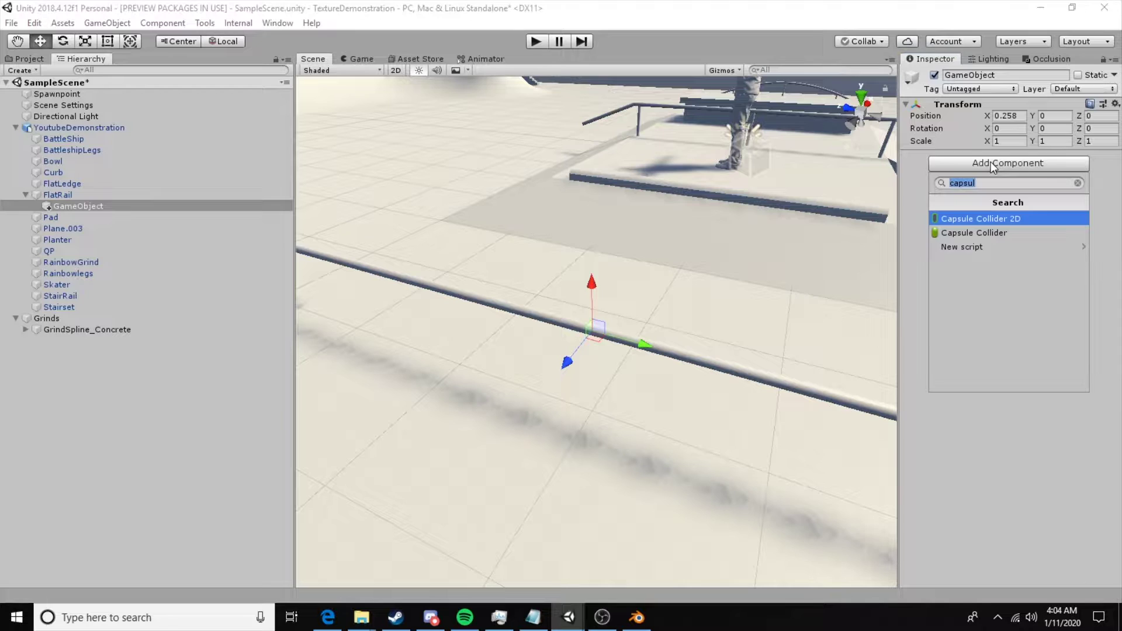
click(966, 238)
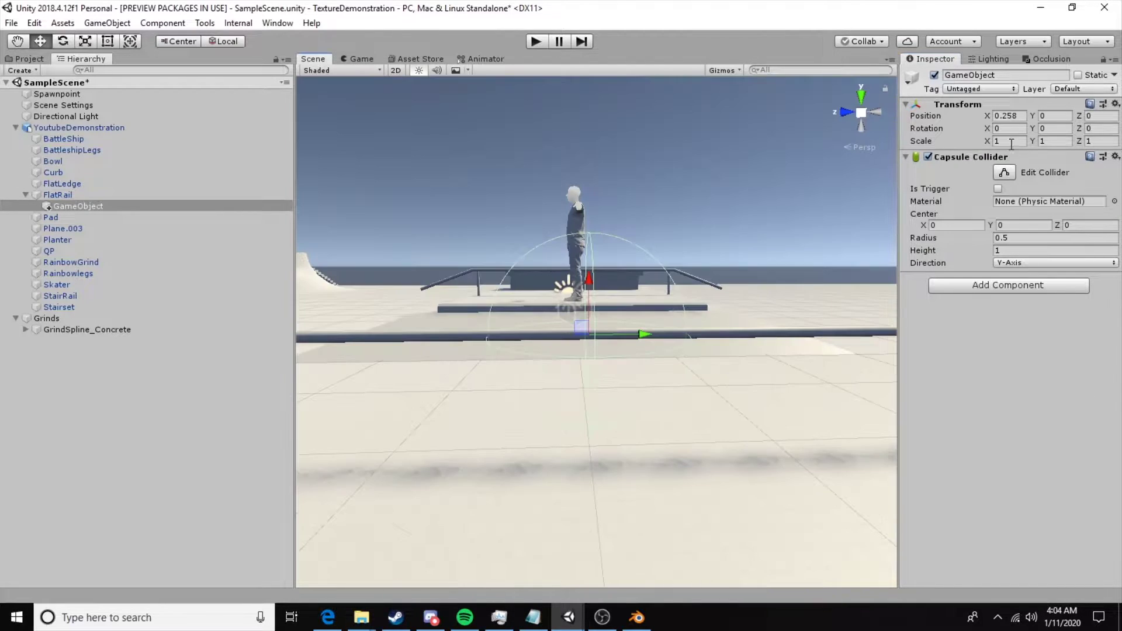
click(1007, 174)
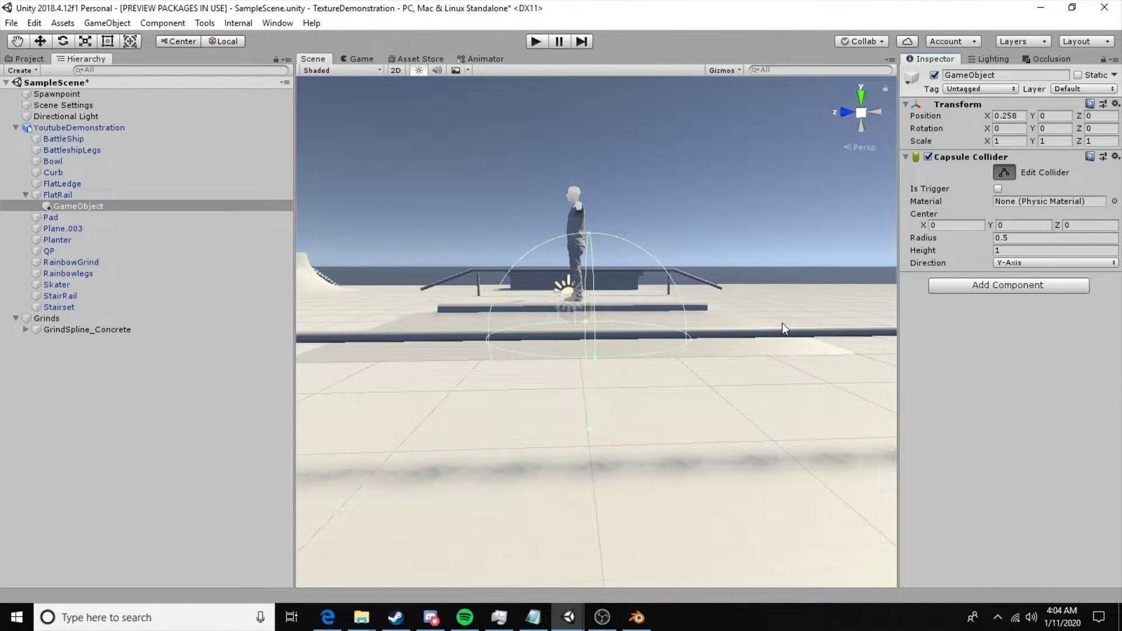
- Try to stretch the capsule collider along the flat rail, and undo the change
drag(685, 333, 802, 332)
middle_drag(802, 332, 487, 331)
key(ctrl+z)
key(ctrl+z)
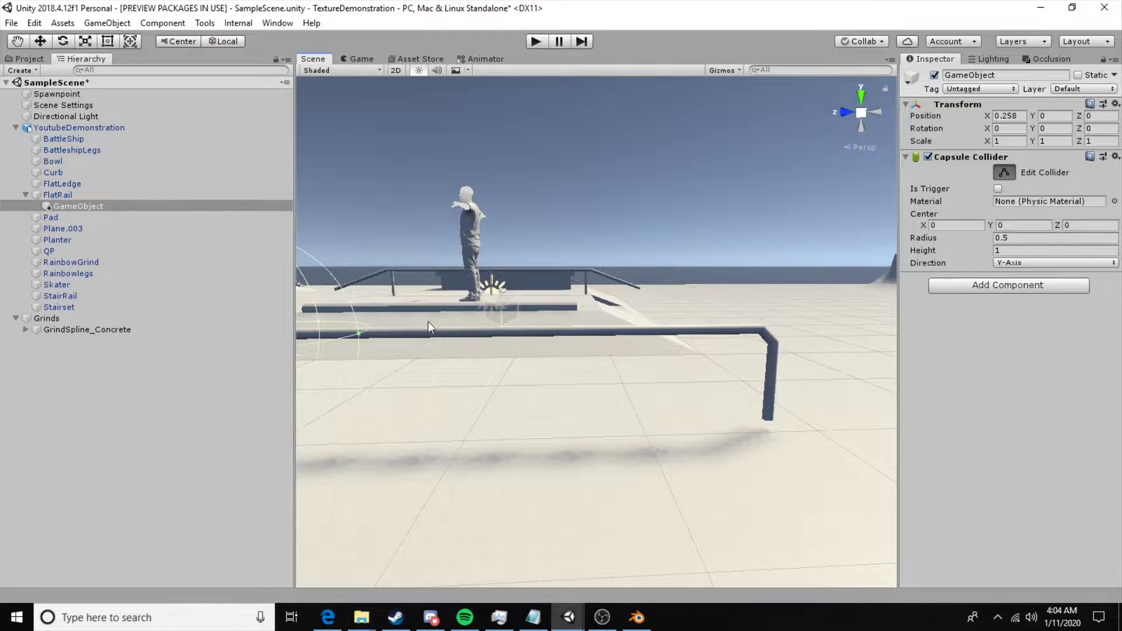
- Stretch the capsule collider lengthwise along the flat rail to a height of about 5.28
alt+drag(428, 322, 561, 309)
drag(490, 318, 905, 329)
middle_drag(769, 314, 447, 357)
alt+drag(538, 370, 513, 321)
middle_drag(514, 321, 679, 377)
scroll(678, 377, down, 10)
middle_drag(581, 378, 843, 442)
alt+drag(843, 442, 667, 406)
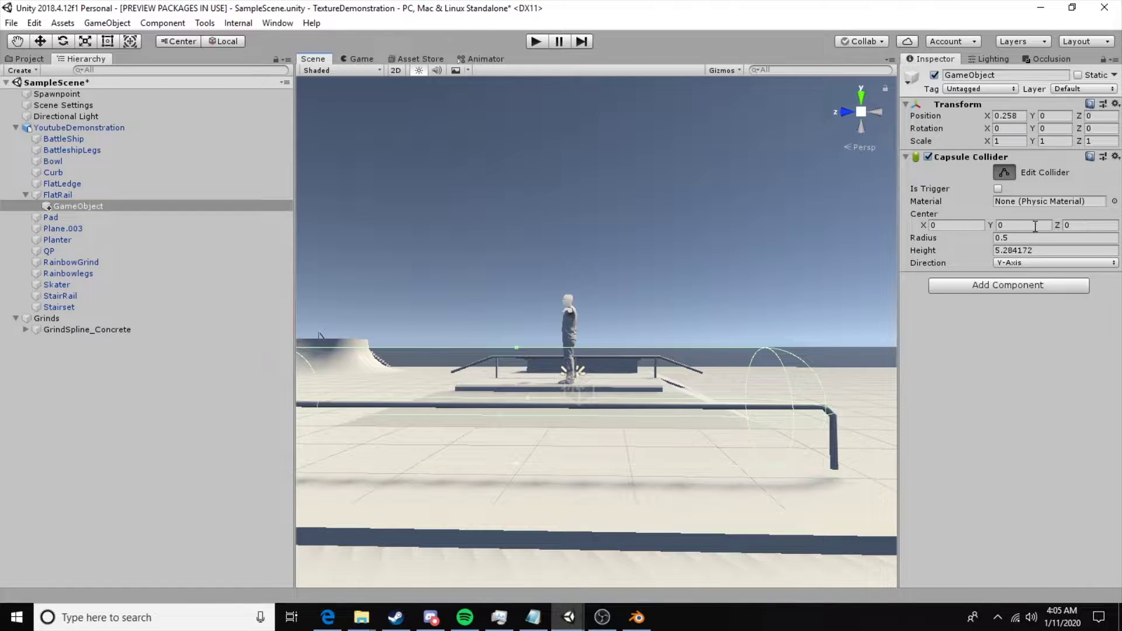
key(f)
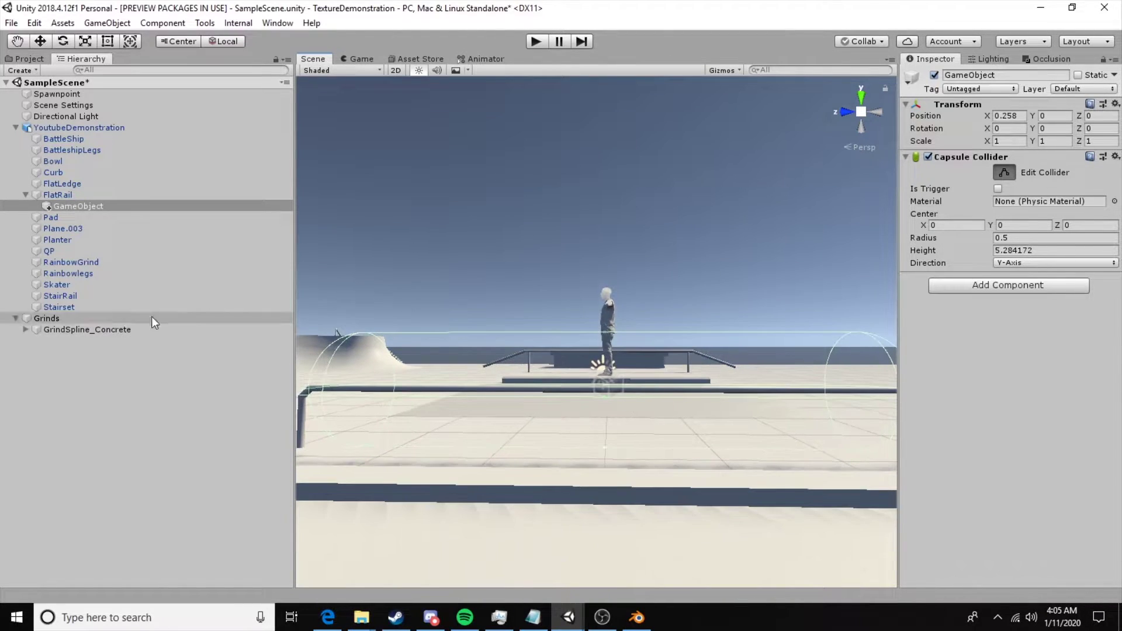
- Shrink the capsule collider's radius toward the flat rail's bar to about 0.053, keeping its center at X 0
click(74, 207)
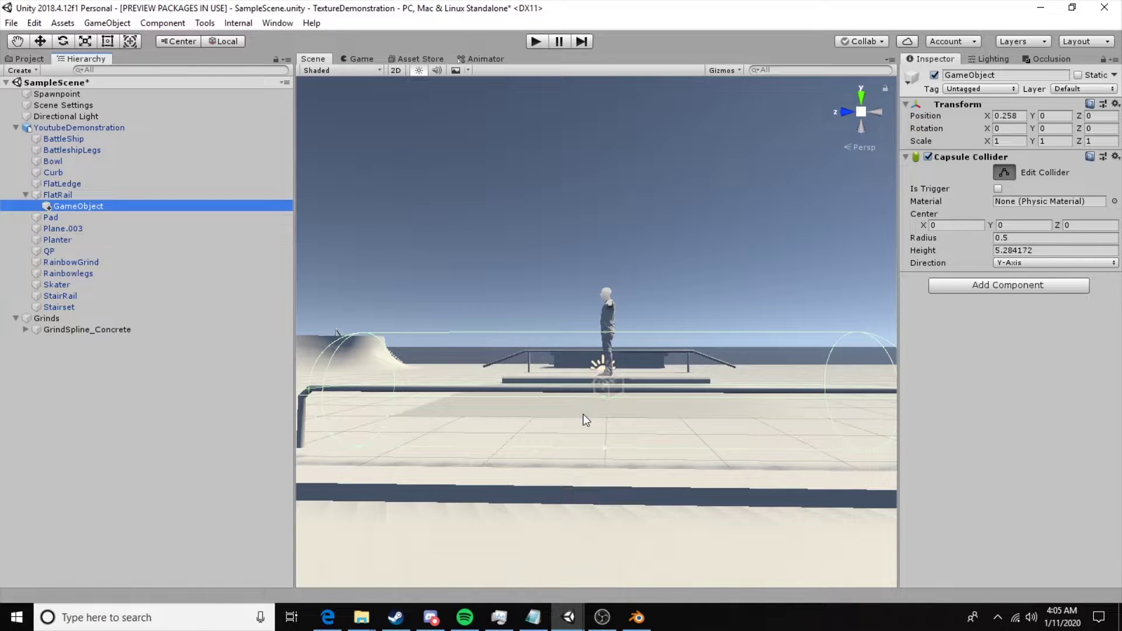
scroll(583, 414, up, 4)
alt+drag(609, 422, 476, 464)
alt+drag(653, 401, 740, 338)
drag(619, 338, 614, 462)
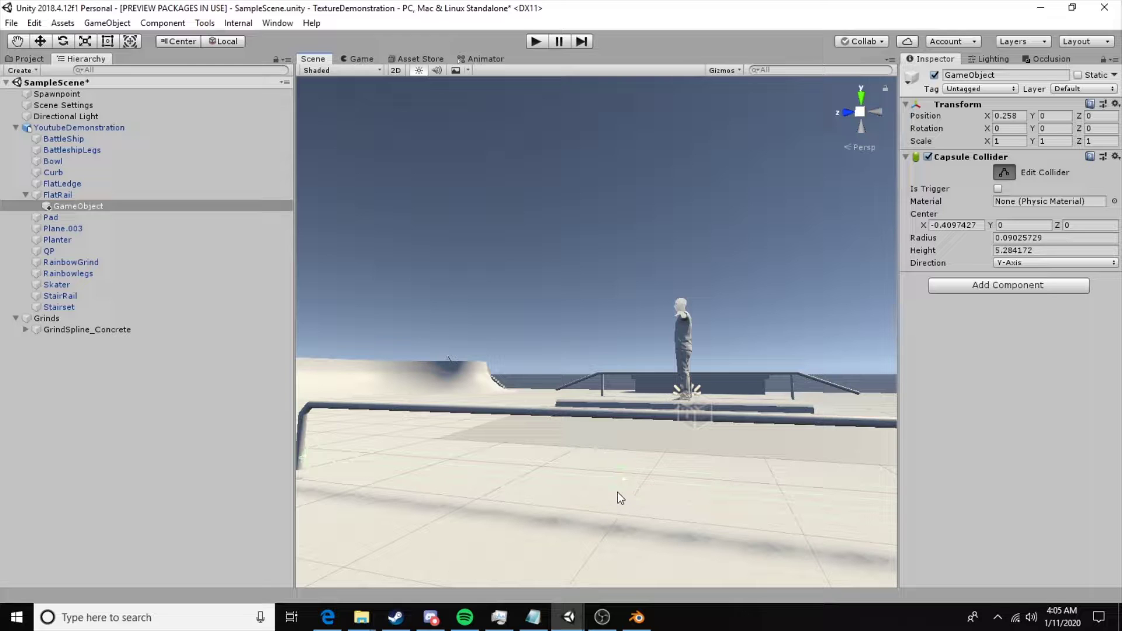
right_drag(659, 487, 728, 464)
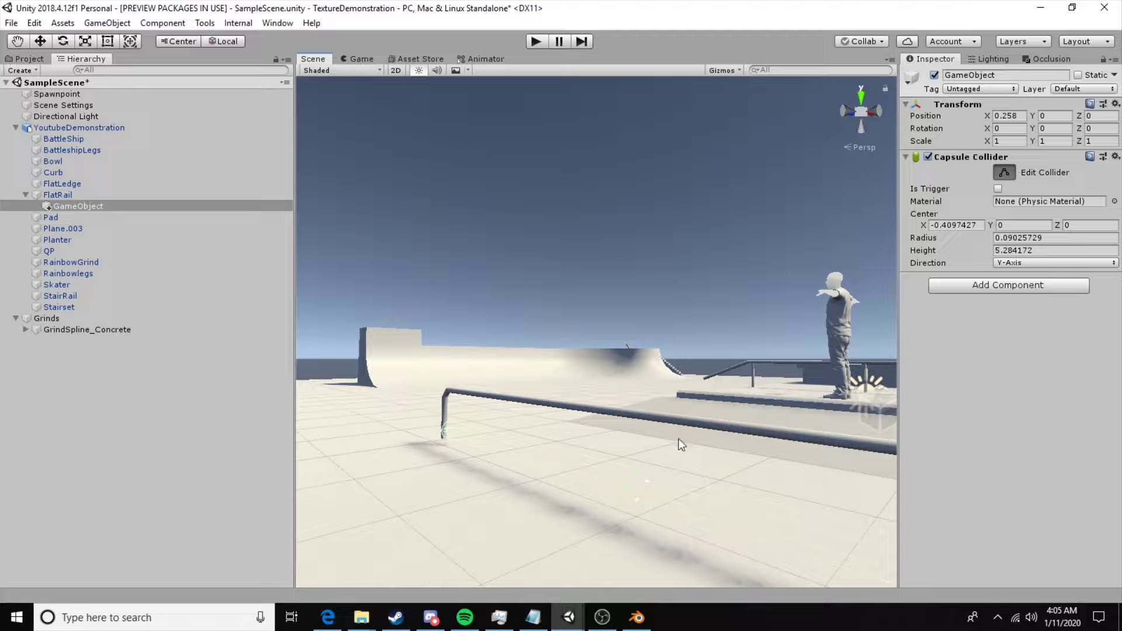
drag(643, 477, 647, 414)
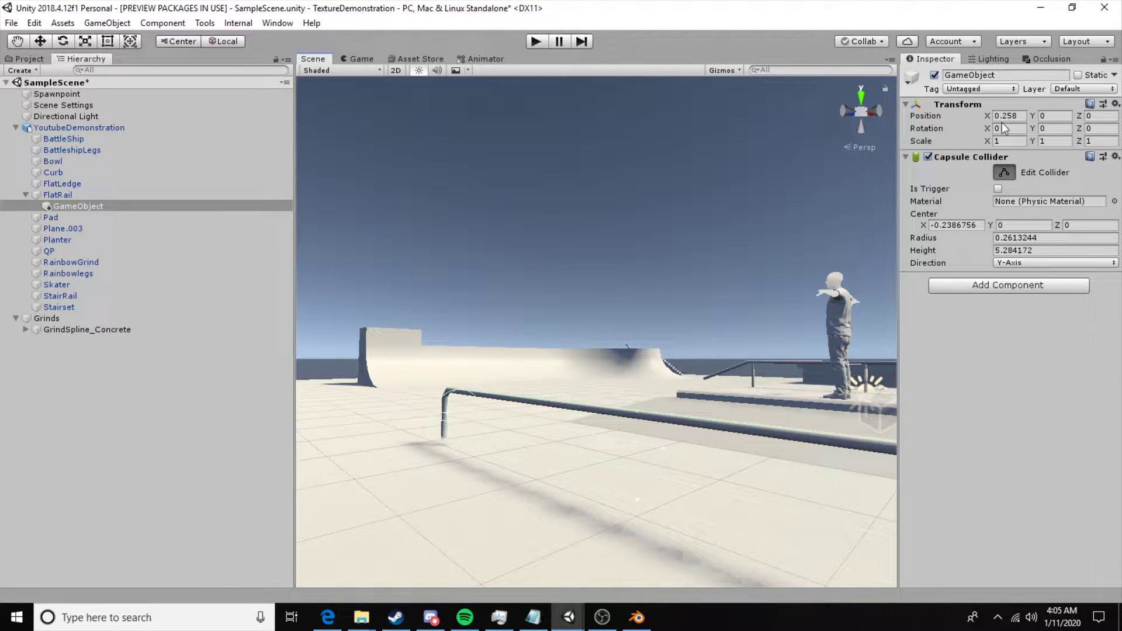
drag(637, 496, 694, 415)
scroll(626, 458, up, 2)
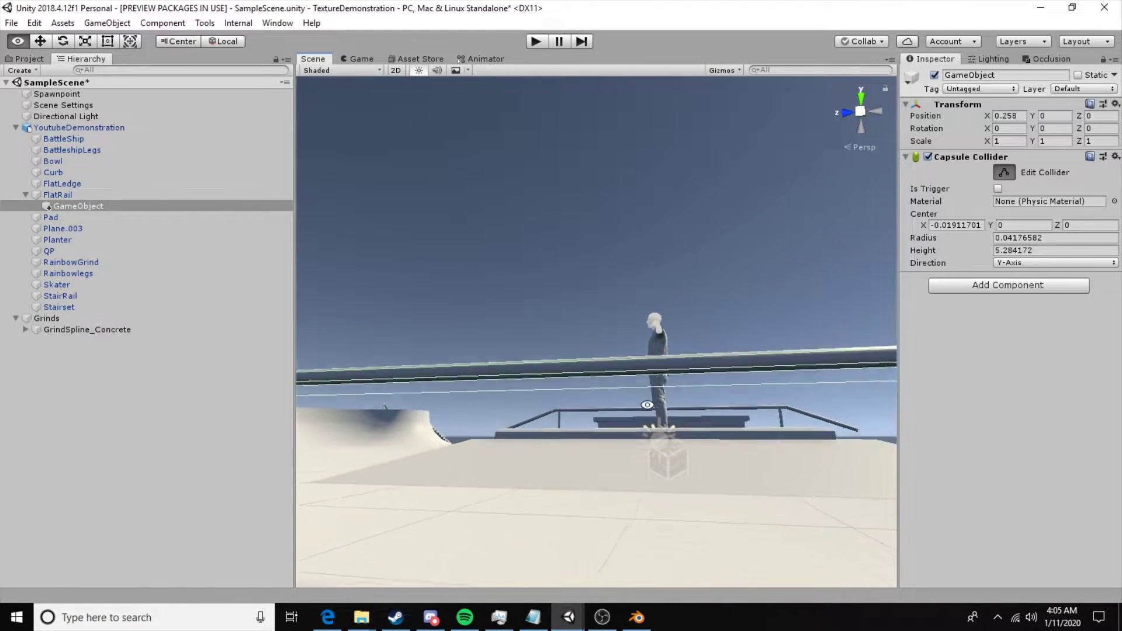
scroll(663, 401, up, 3)
alt+drag(520, 396, 580, 433)
scroll(580, 433, down, 3)
alt+right_drag(583, 440, 576, 355)
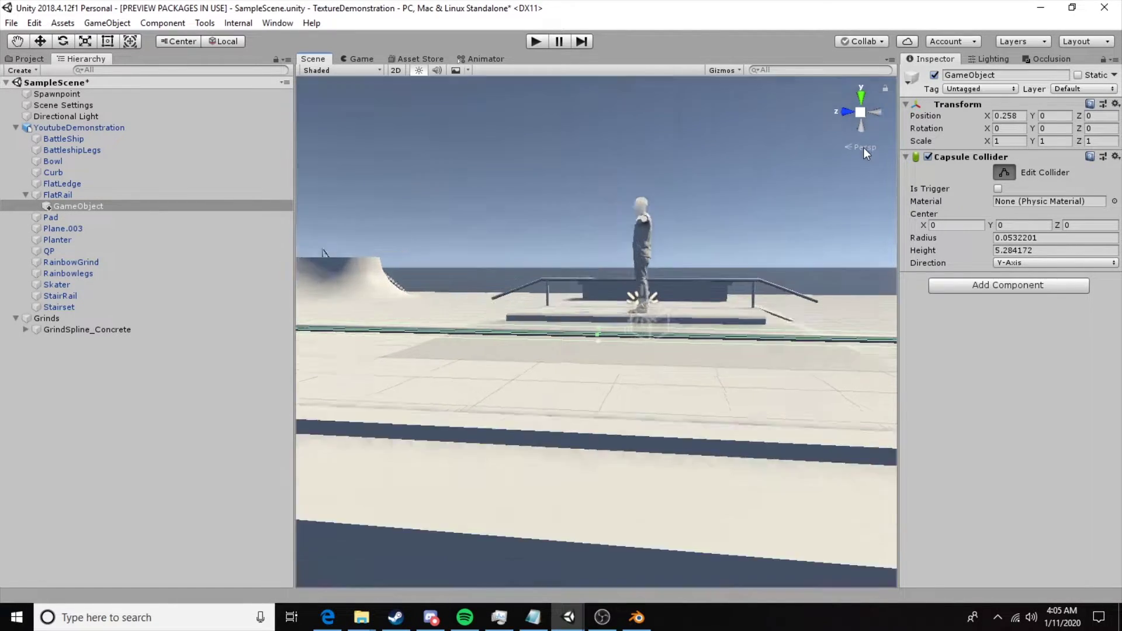
- Using an orthographic top view, narrow the capsule collider's radius to about 0.031 to match the flat rail's width
click(864, 147)
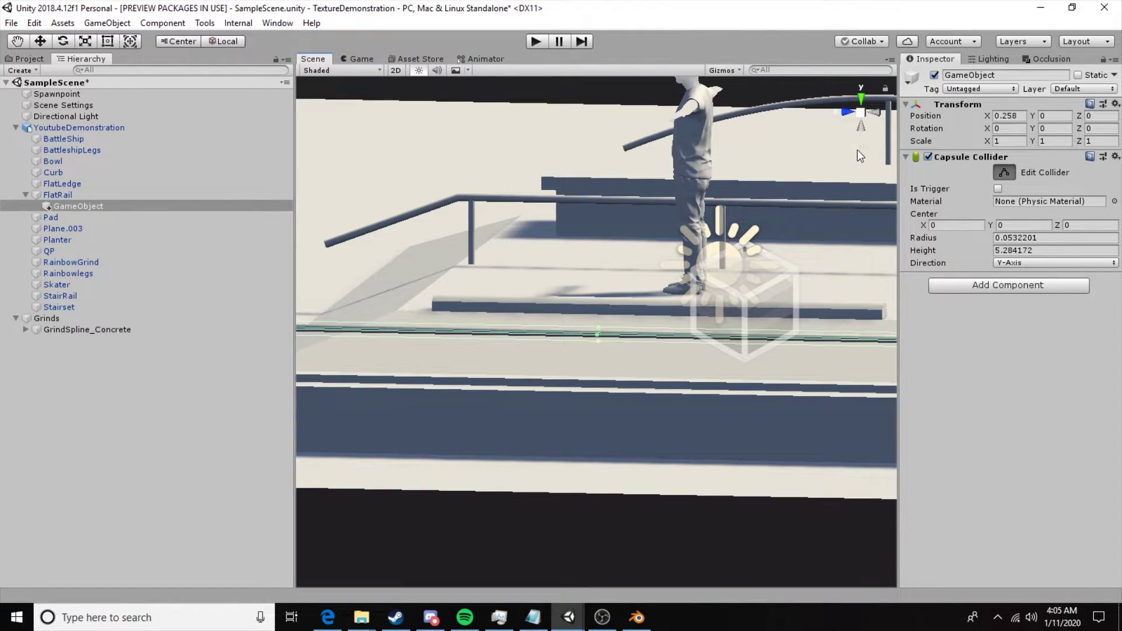
click(868, 149)
scroll(869, 149, up, 5)
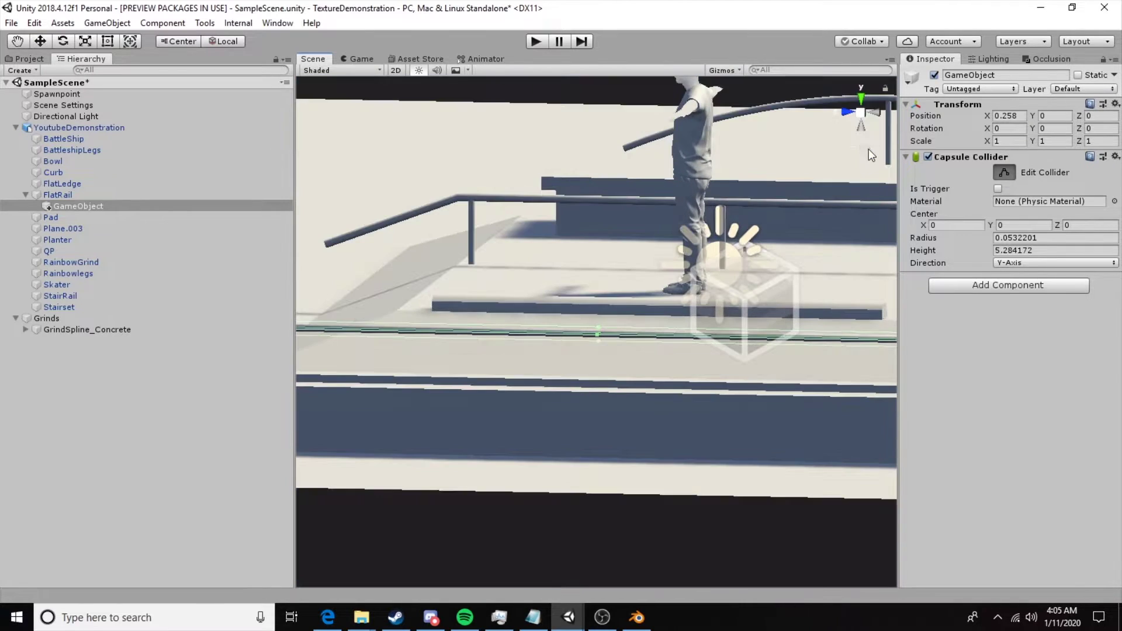
click(861, 97)
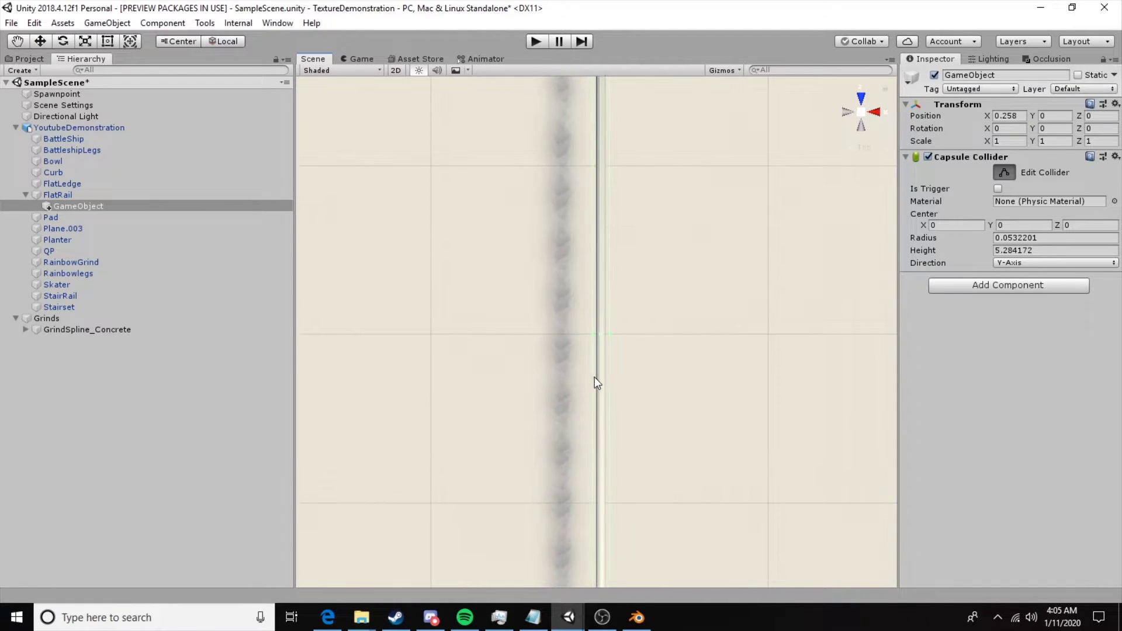
scroll(595, 378, up, 6)
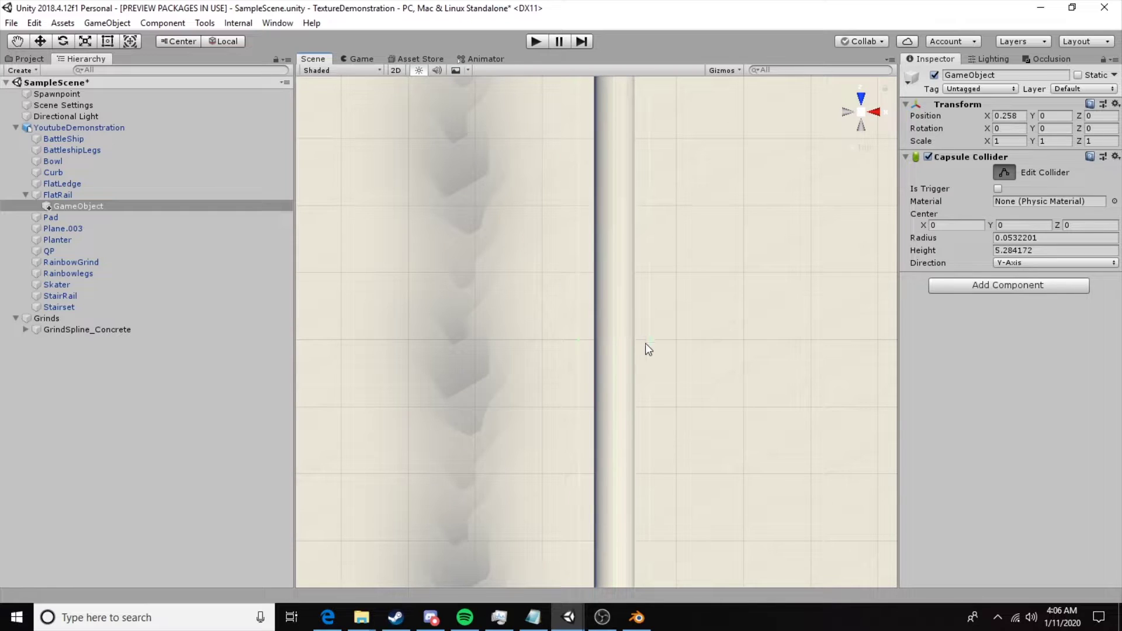
drag(647, 344, 639, 346)
- Refine the capsule collider's radius to about 0.0305 from the side view, and check its fit from above
click(848, 109)
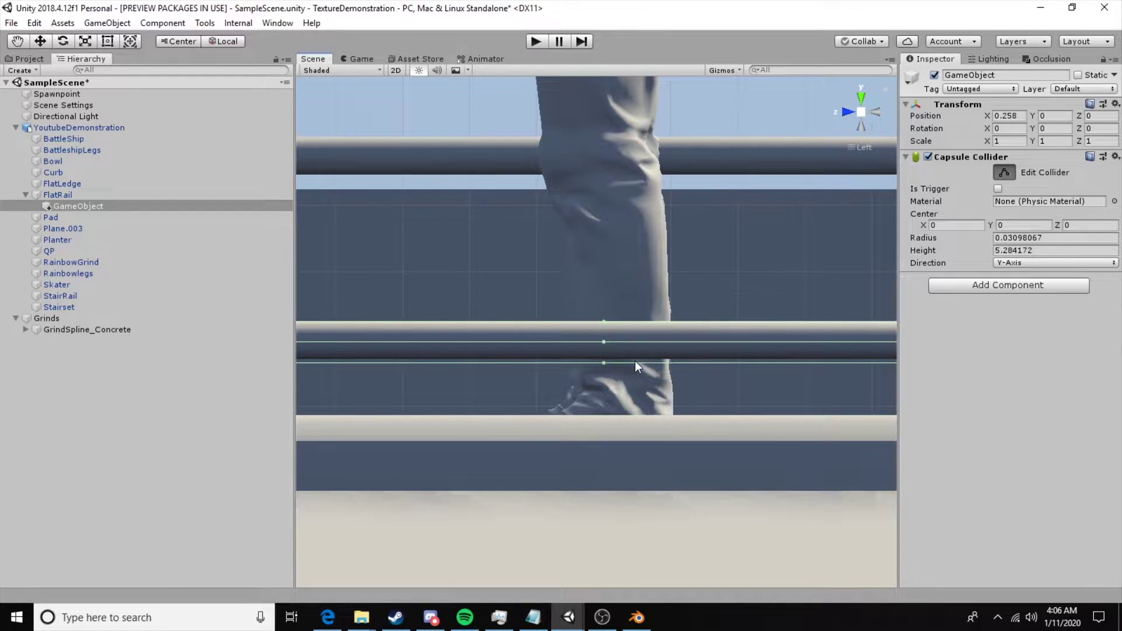
scroll(591, 355, up, 6)
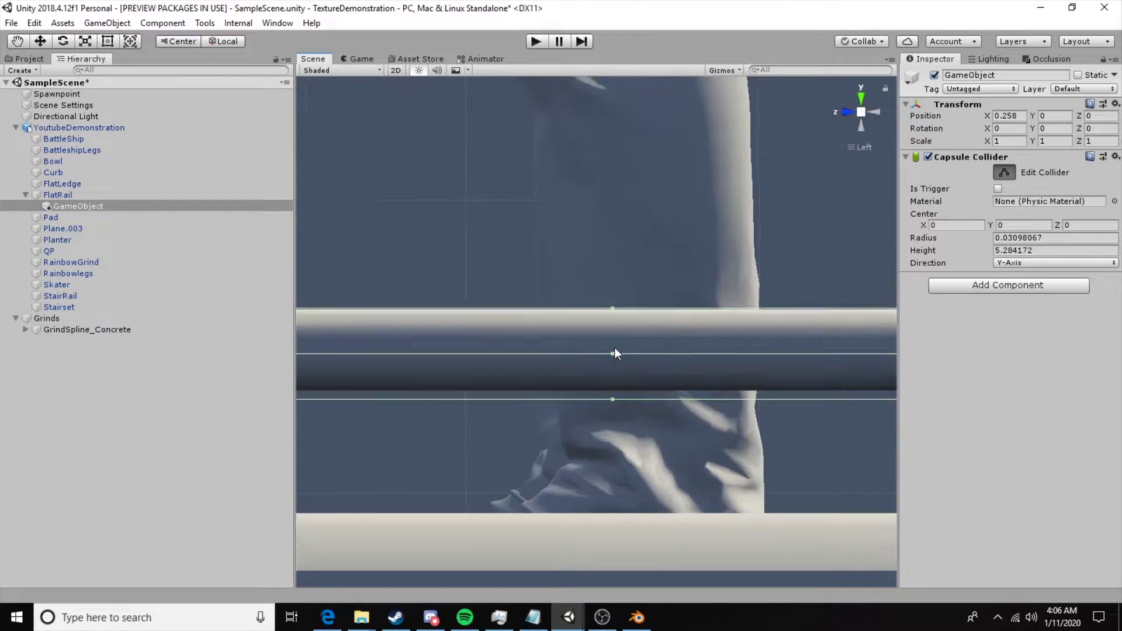
middle_click(622, 303)
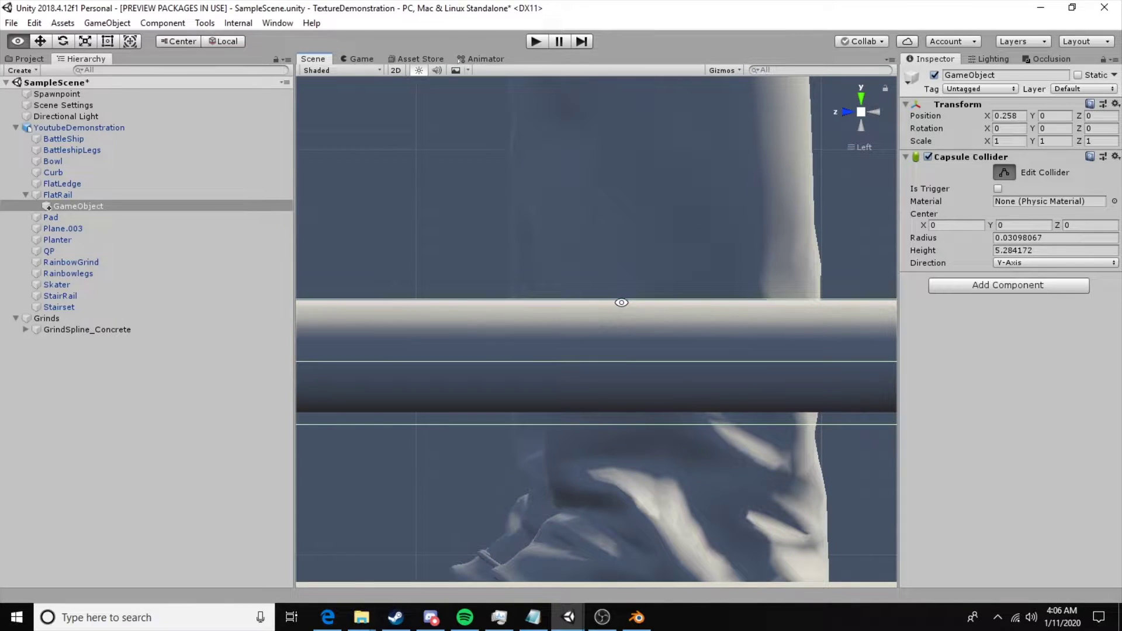
drag(619, 302, 619, 304)
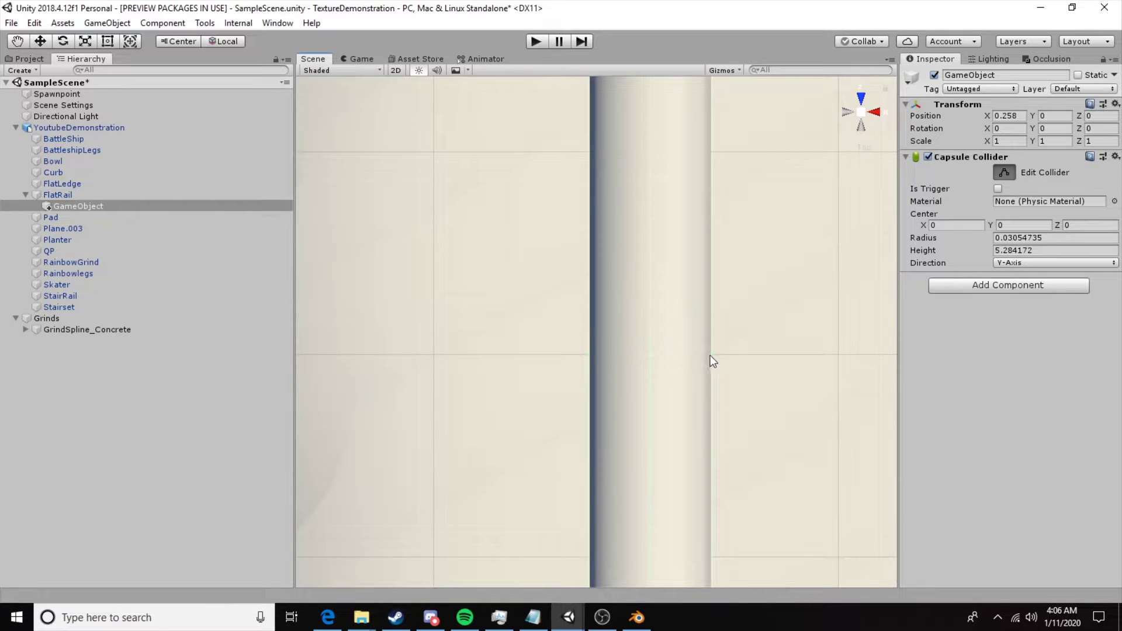
middle_drag(712, 359, 609, 265)
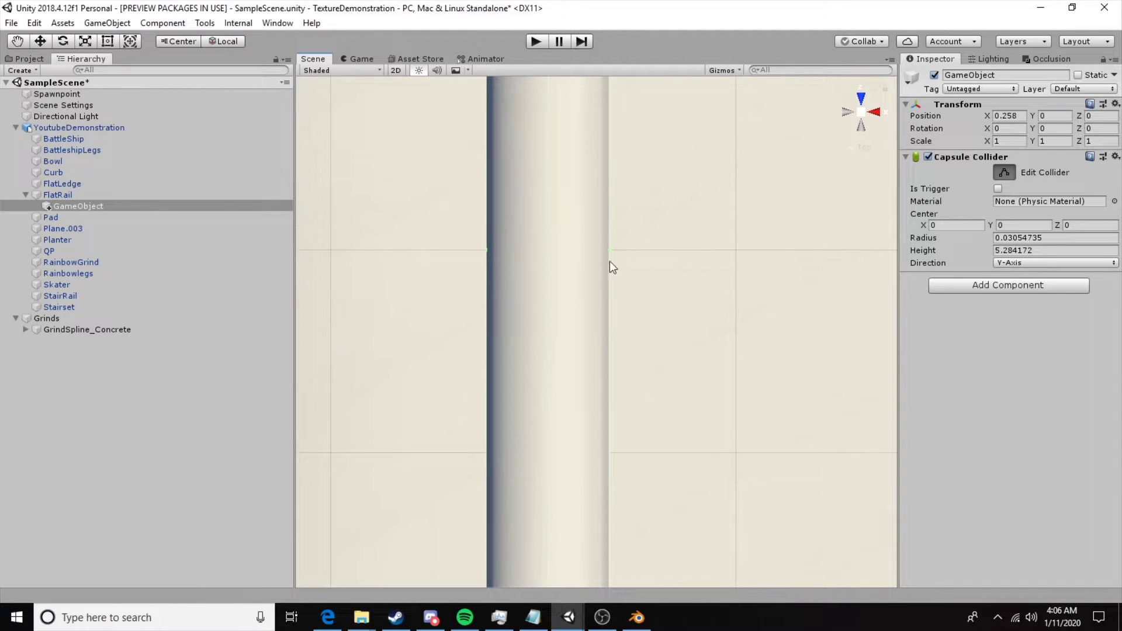
click(852, 111)
- Examine how the capsule collider's rounded end lines up with the bend at the flat rail's end
alt+drag(454, 462, 560, 331)
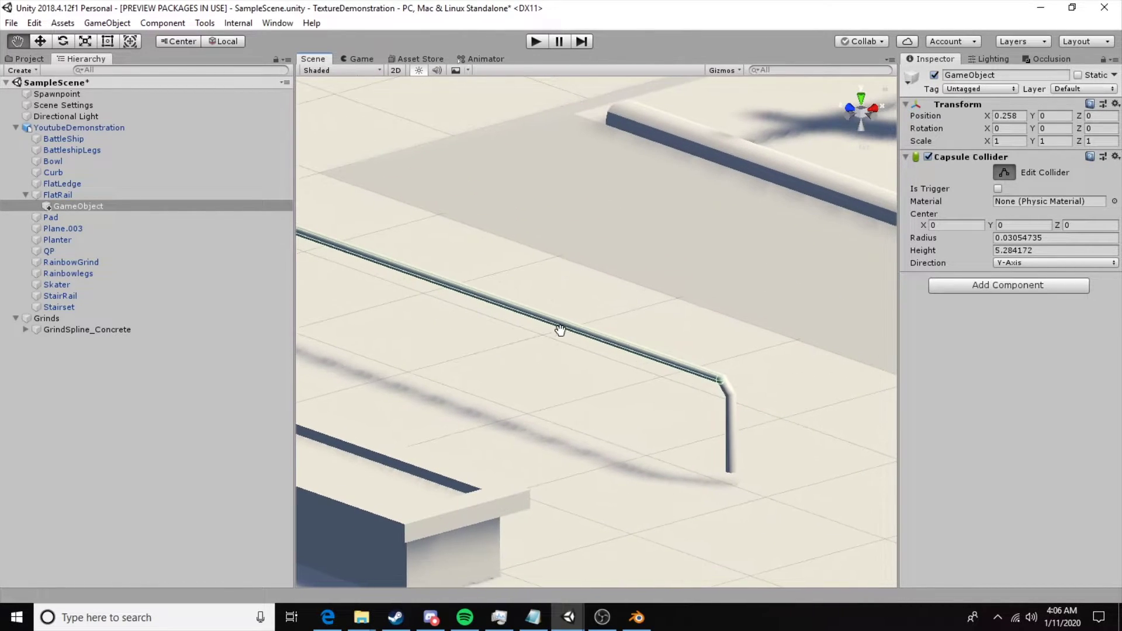
scroll(705, 397, up, 10)
alt+drag(794, 408, 800, 406)
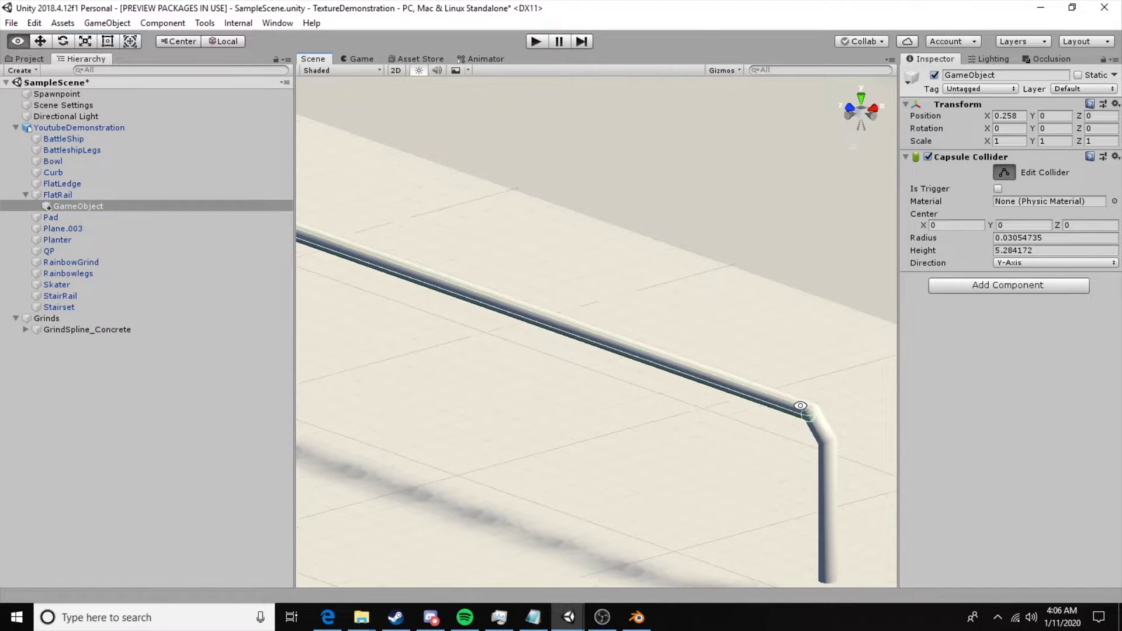
middle_drag(800, 406, 614, 340)
scroll(734, 405, up, 10)
alt+drag(682, 418, 854, 356)
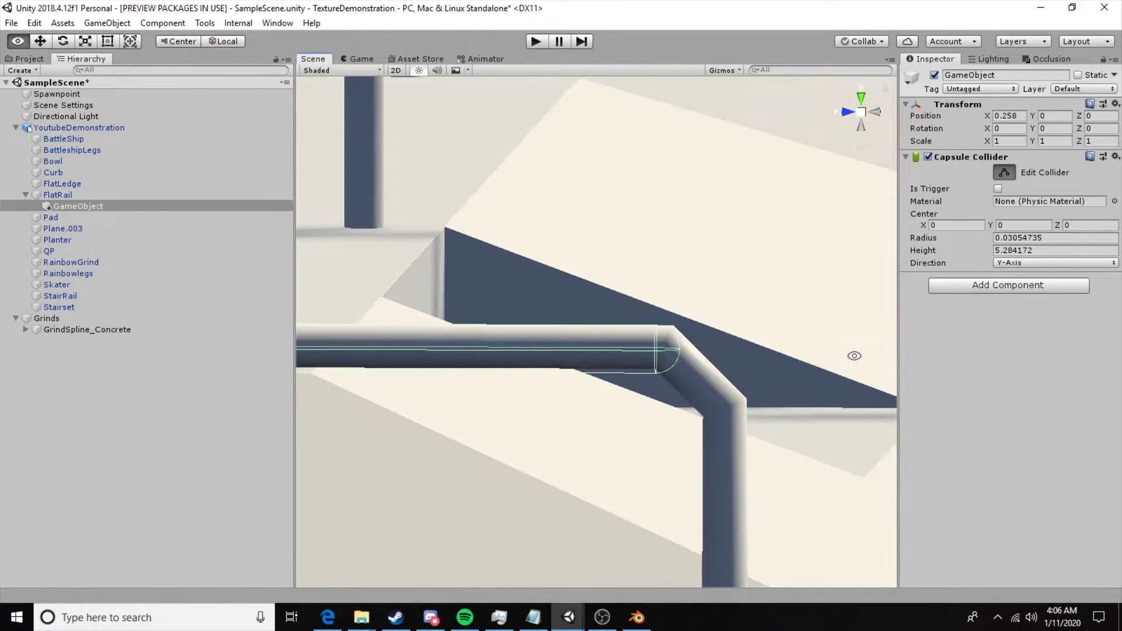